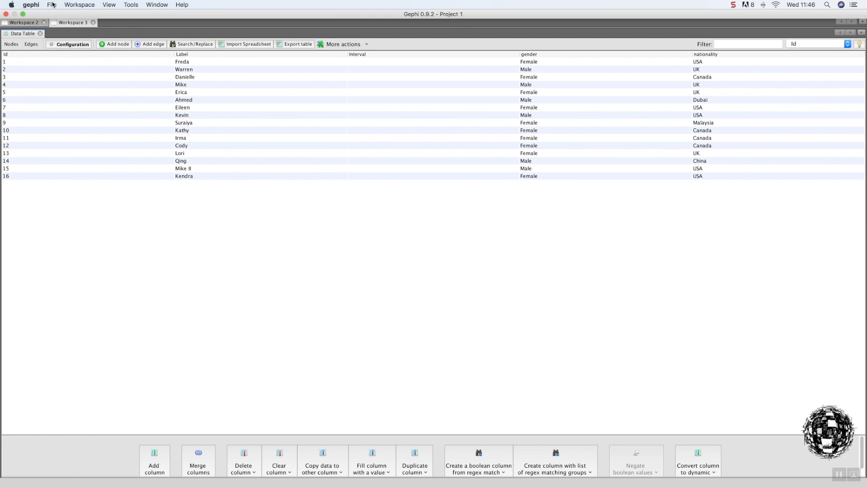
Open Edge Self Loop.xlsx from Downloads > Gephi in the spreadsheet import wizard
click(52, 4)
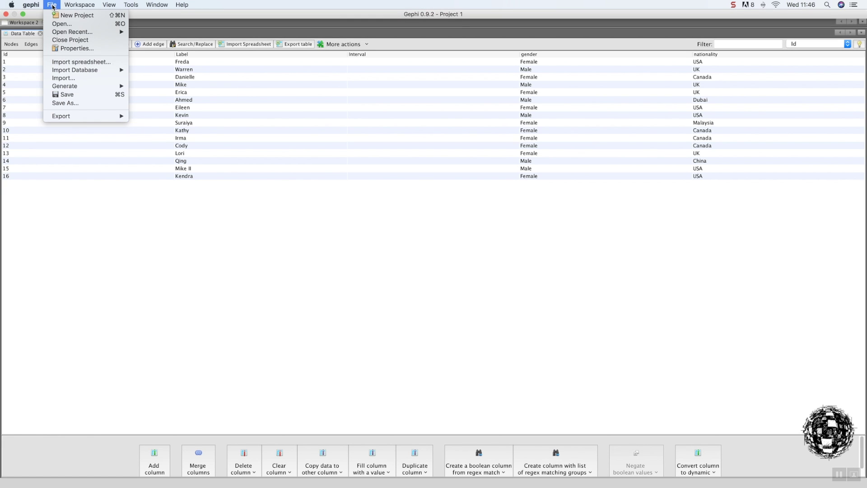
click(80, 62)
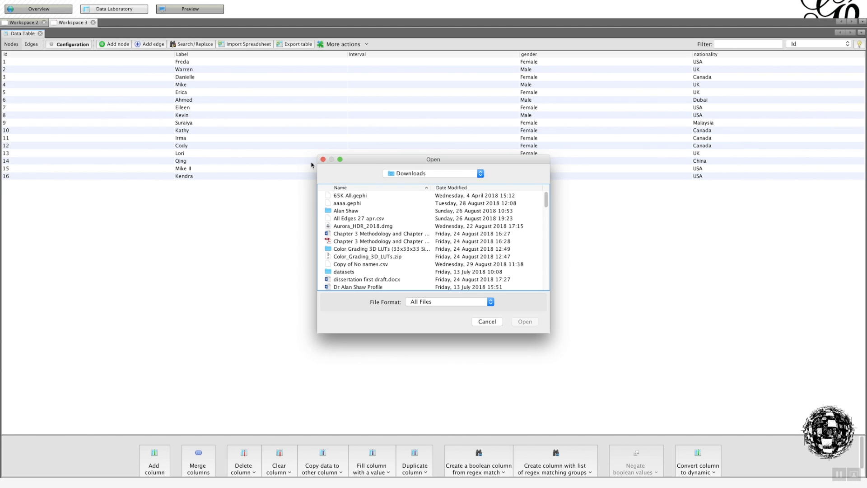
click(445, 175)
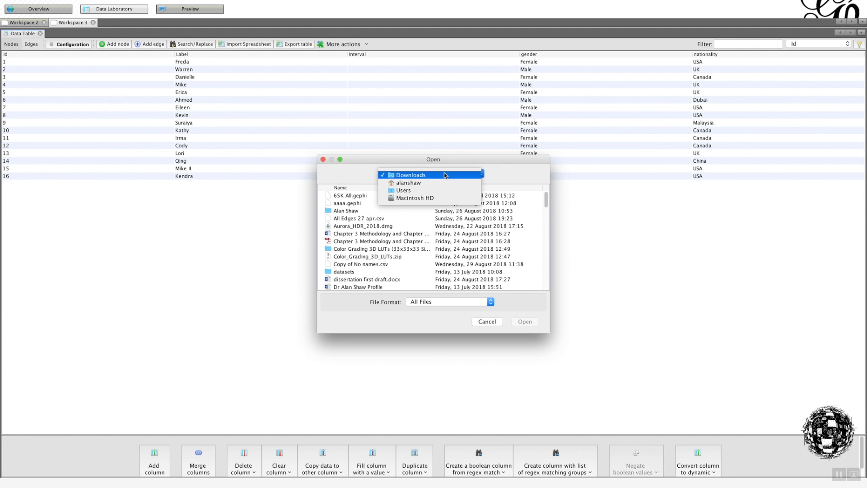
click(354, 191)
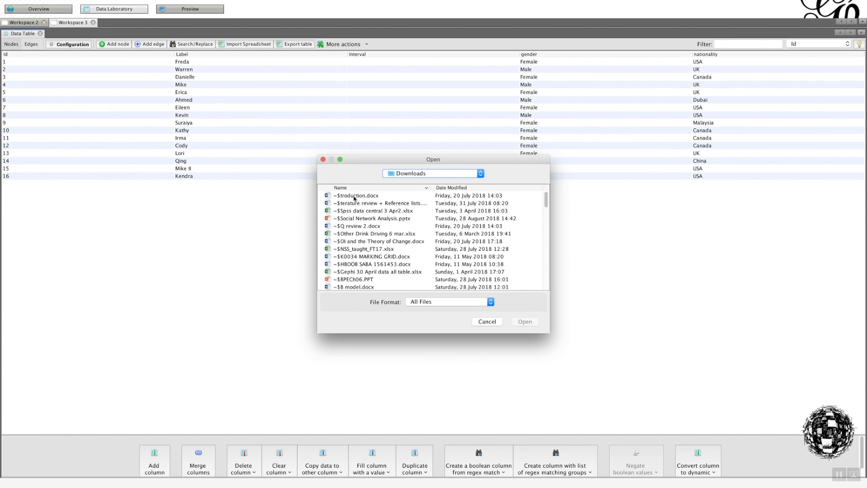
scroll(355, 198, down, 15)
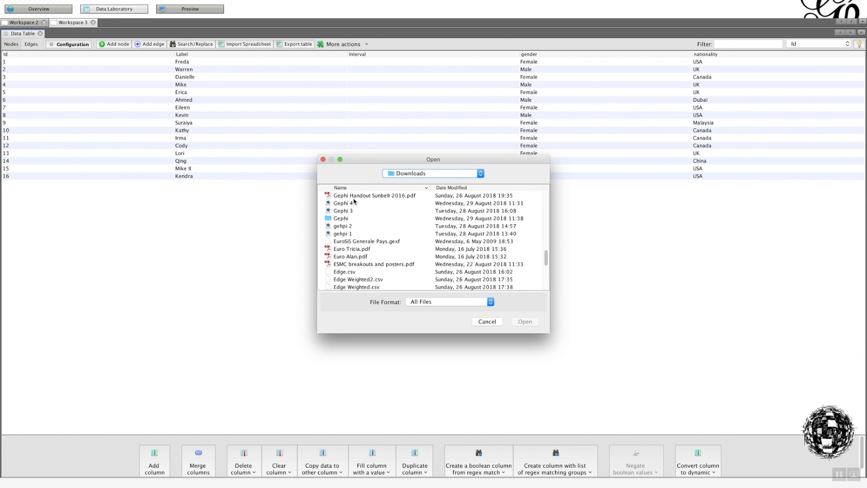
double_click(336, 218)
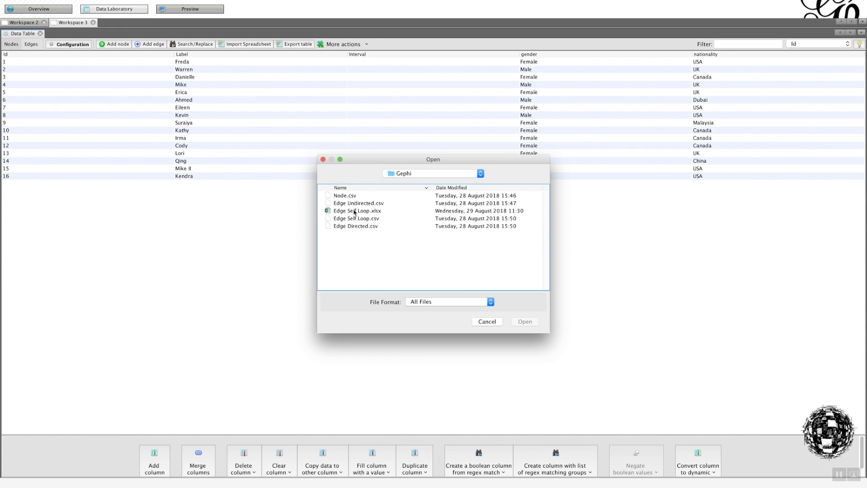
double_click(349, 212)
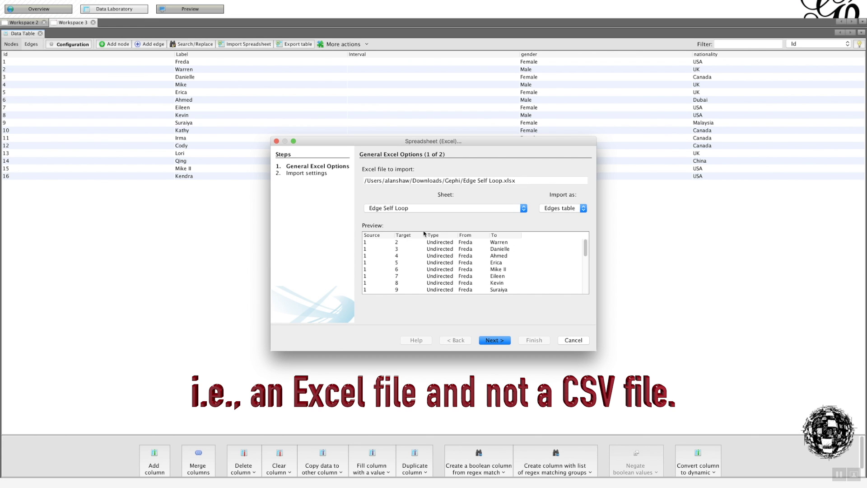
Select the workbook's Node sheet for preview in the import wizard
click(474, 209)
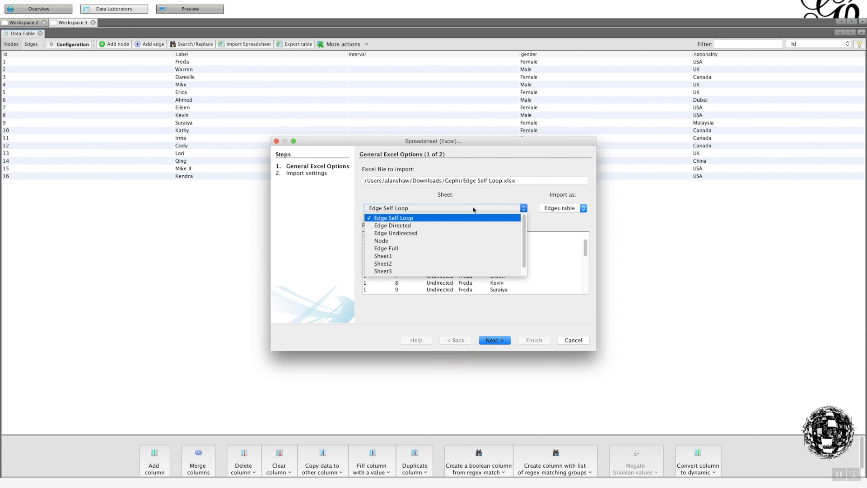
click(449, 240)
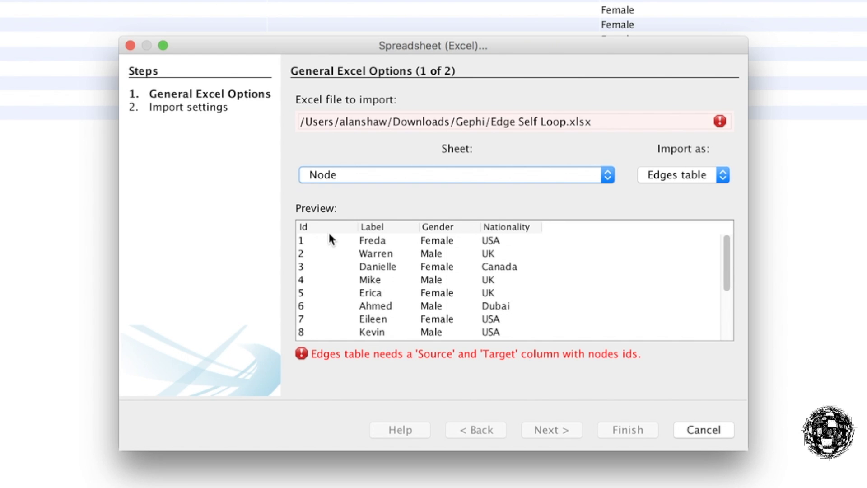
key(super+Tab)
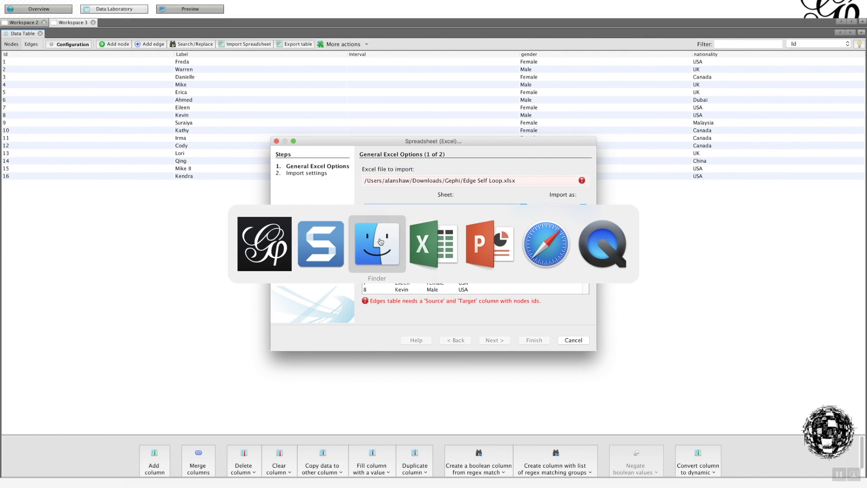
key(super+Tab)
key(super+Tab)
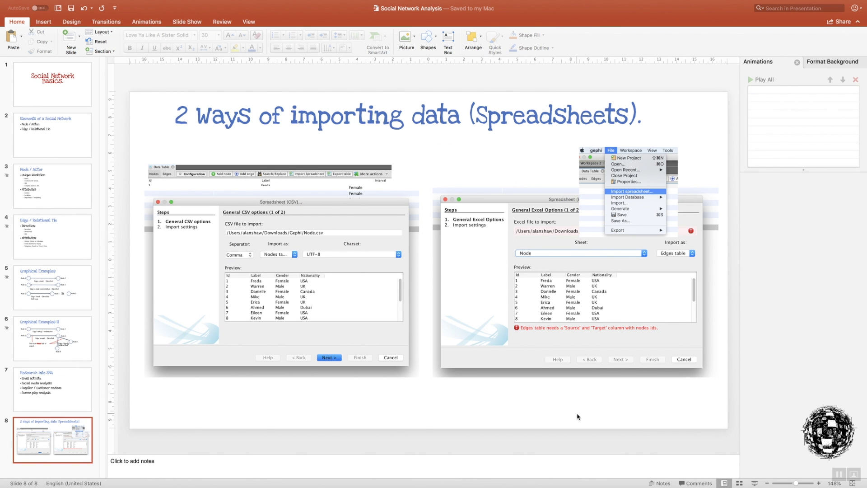
click(754, 483)
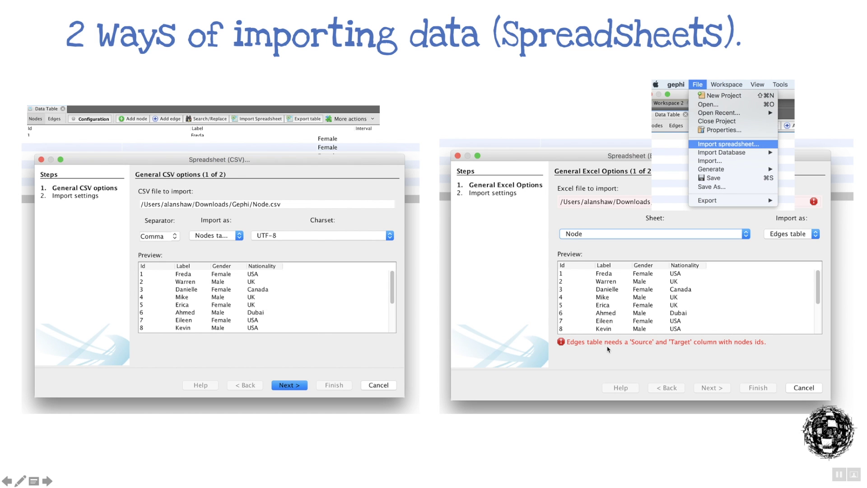
key(Escape)
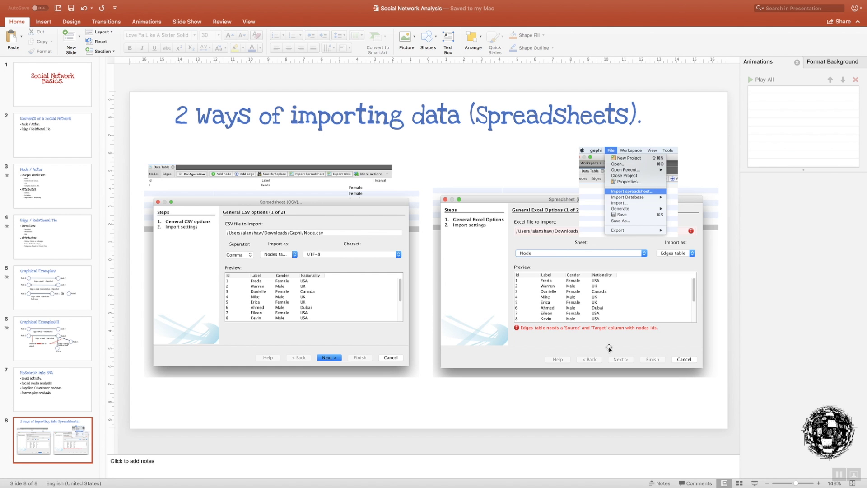
key(super+Tab)
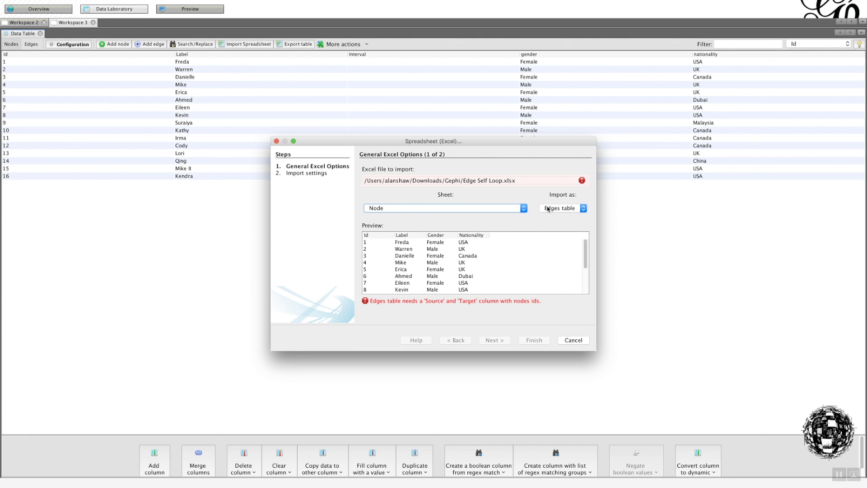
Import the Node sheet as a Nodes table into a new workspace
click(564, 208)
click(560, 202)
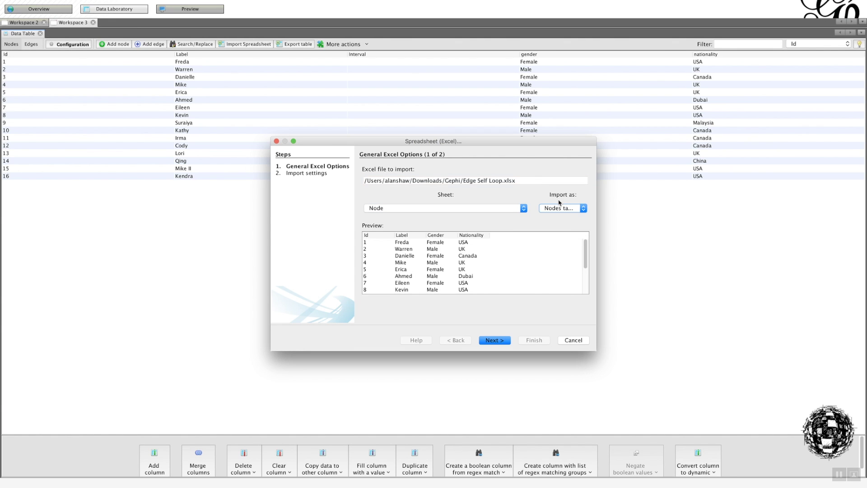
click(575, 210)
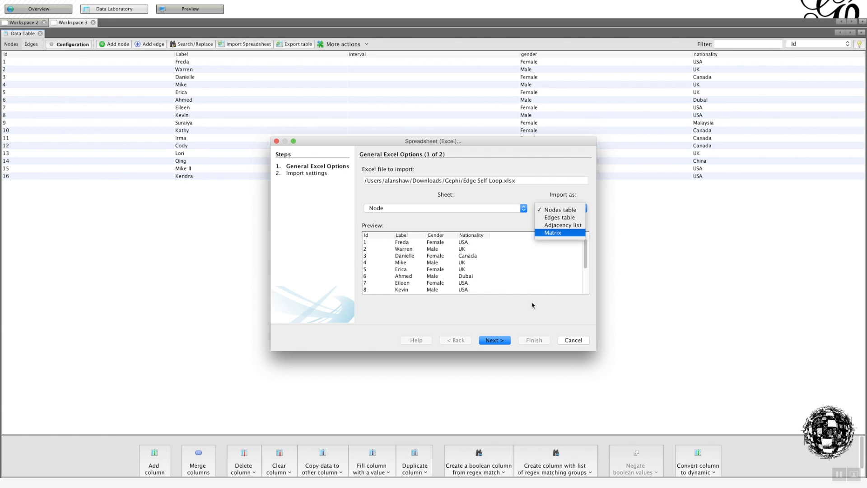
click(495, 340)
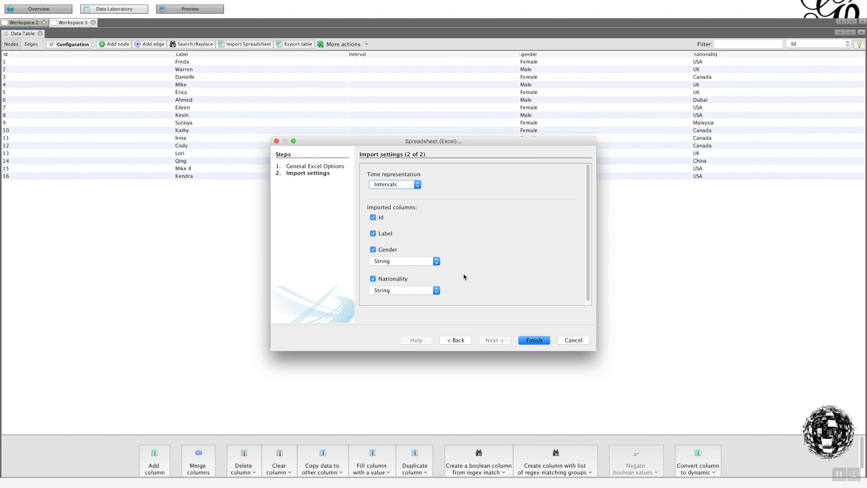
click(535, 341)
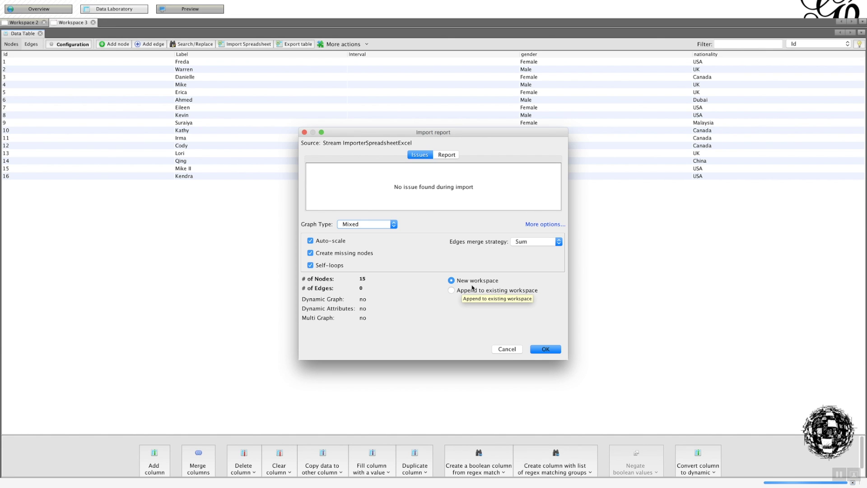
click(549, 349)
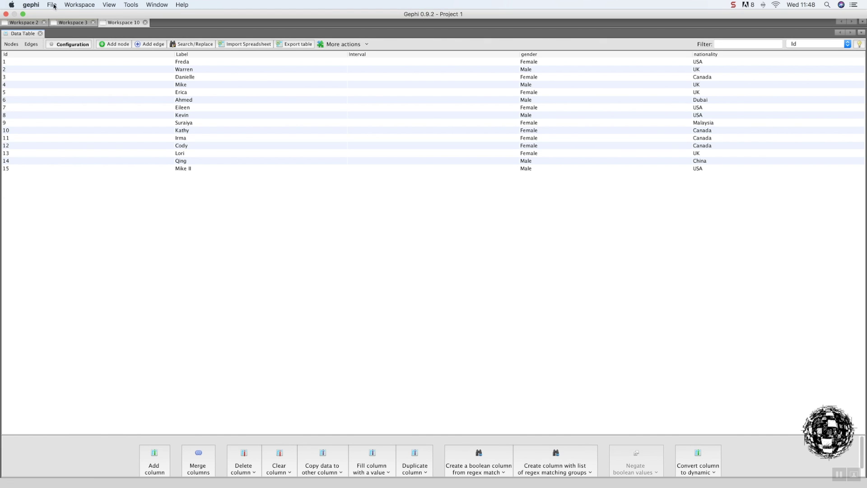
Reopen Edge Self Loop.xlsx for import and choose its Edge Undirected sheet
click(51, 6)
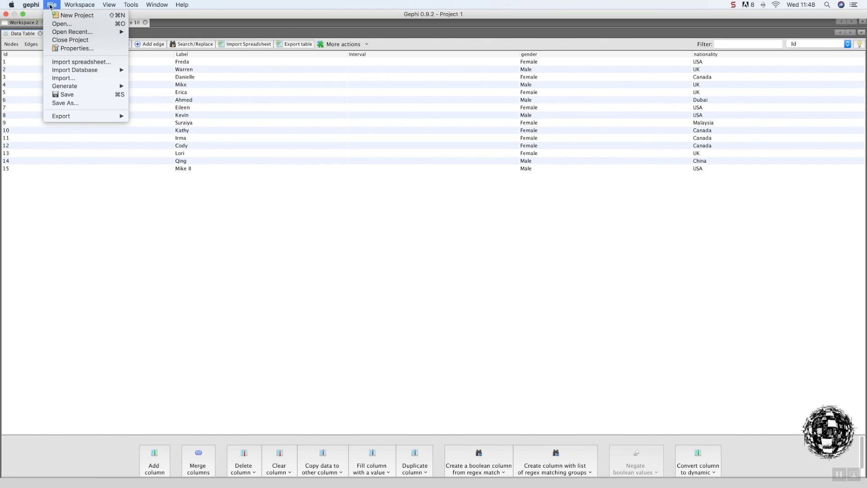
click(81, 63)
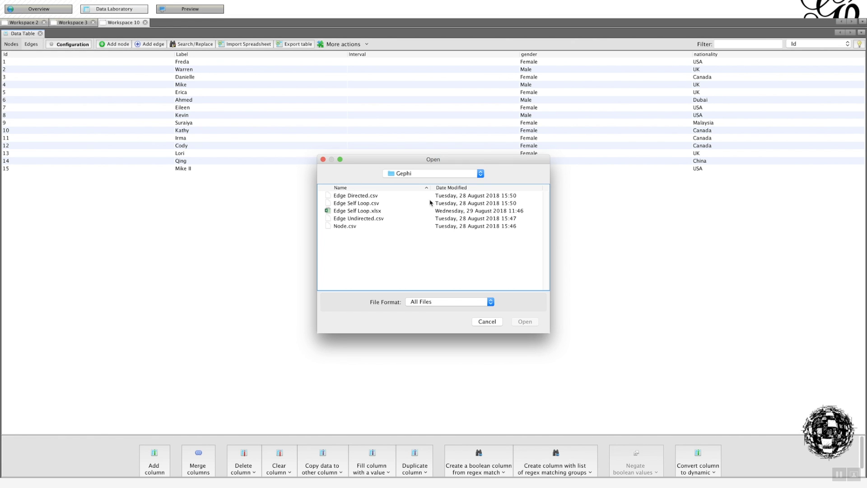
double_click(359, 211)
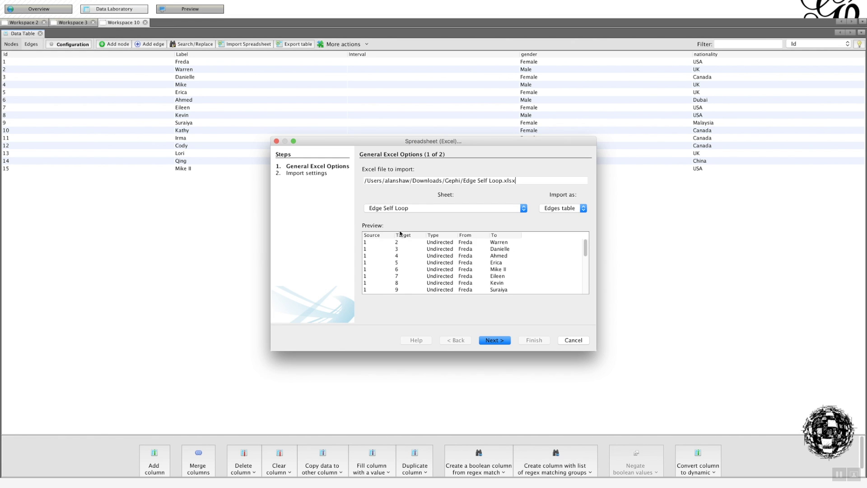
click(445, 209)
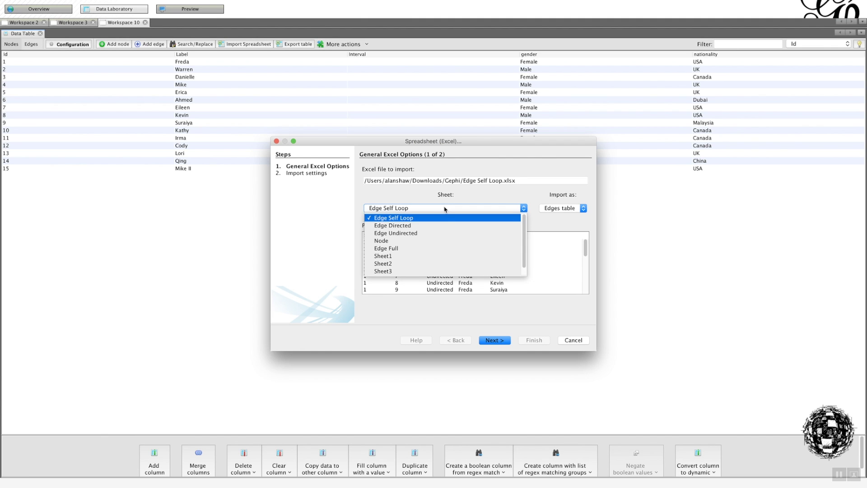
click(431, 233)
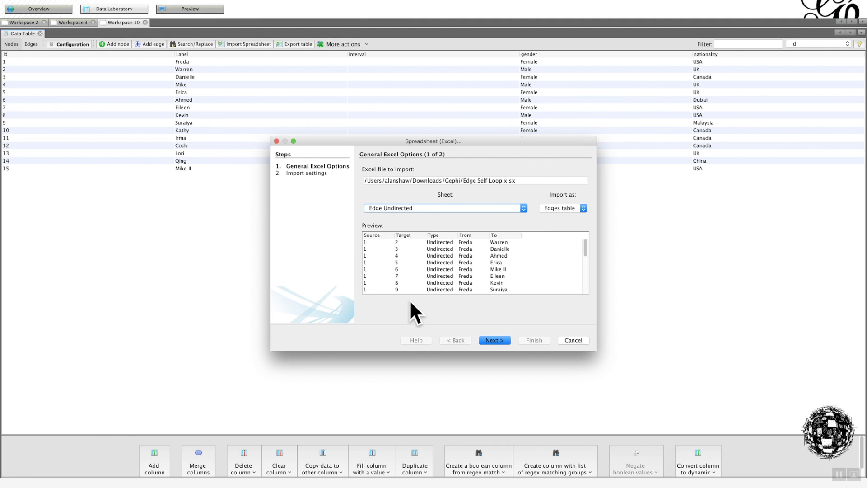
Import the sheet as an Edges table, appending it to the existing workspace
click(586, 209)
click(573, 202)
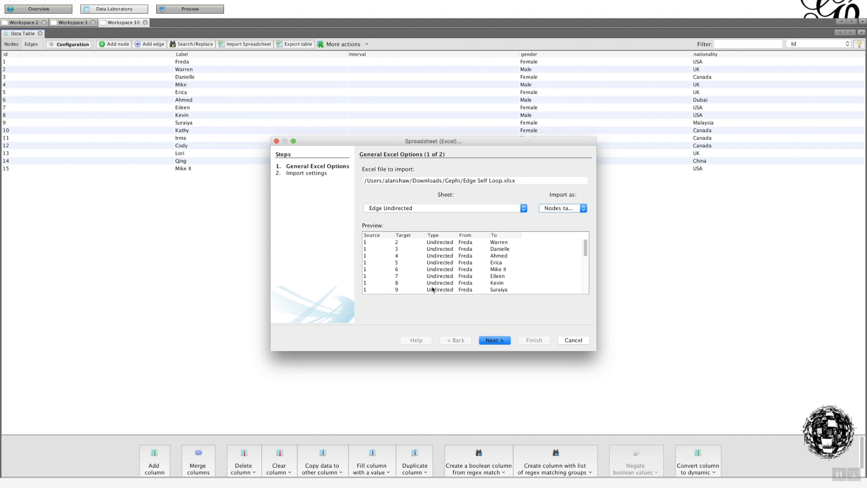
click(568, 209)
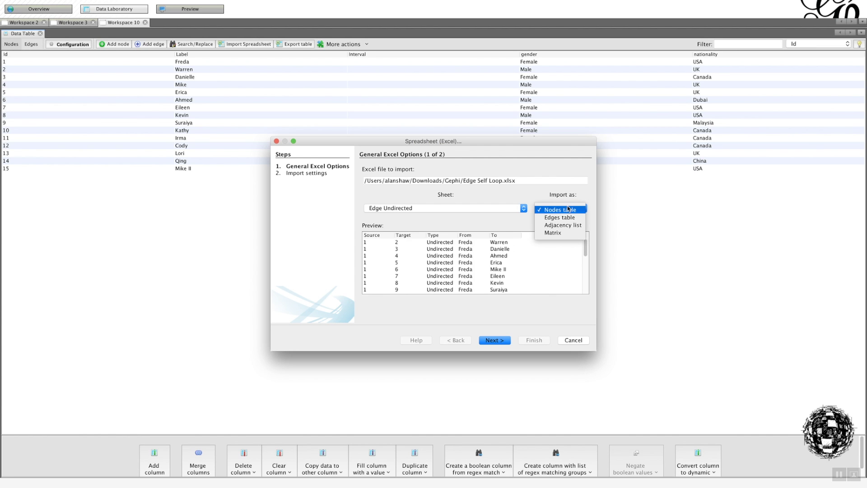
click(569, 219)
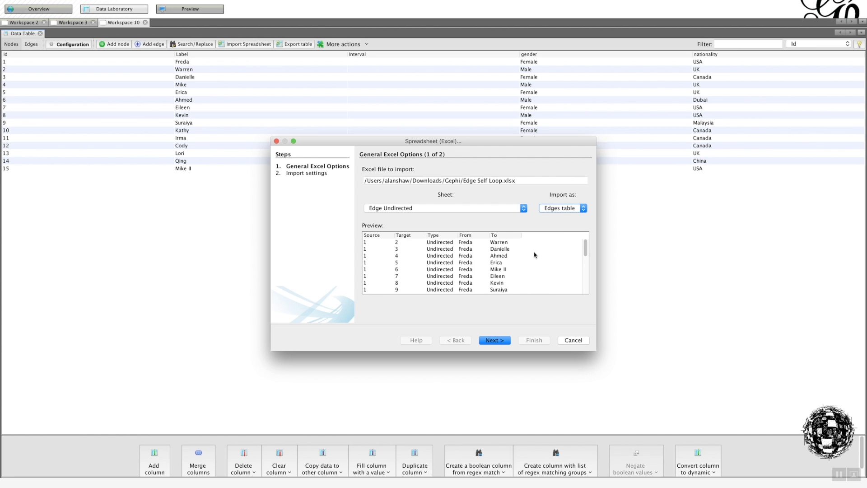
click(495, 341)
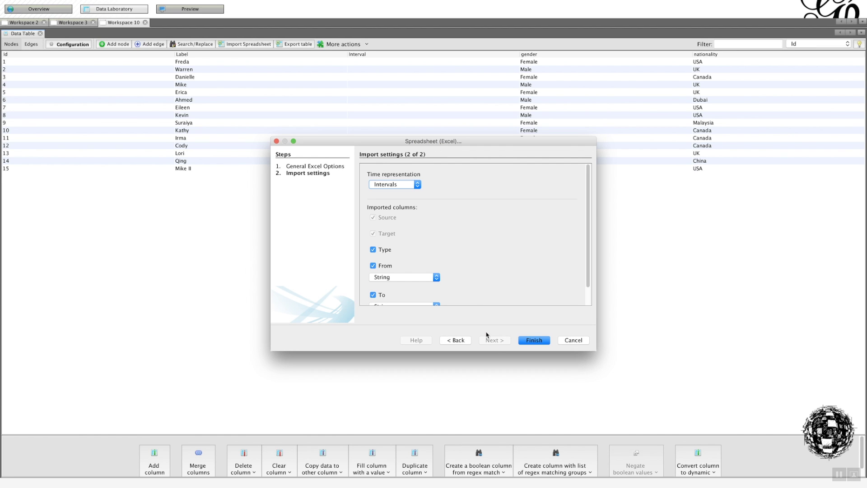
scroll(472, 286, down, 2)
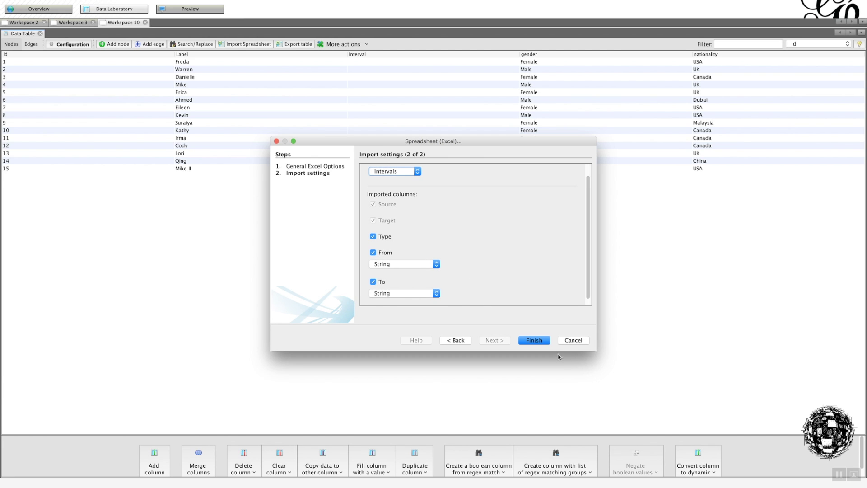
click(537, 343)
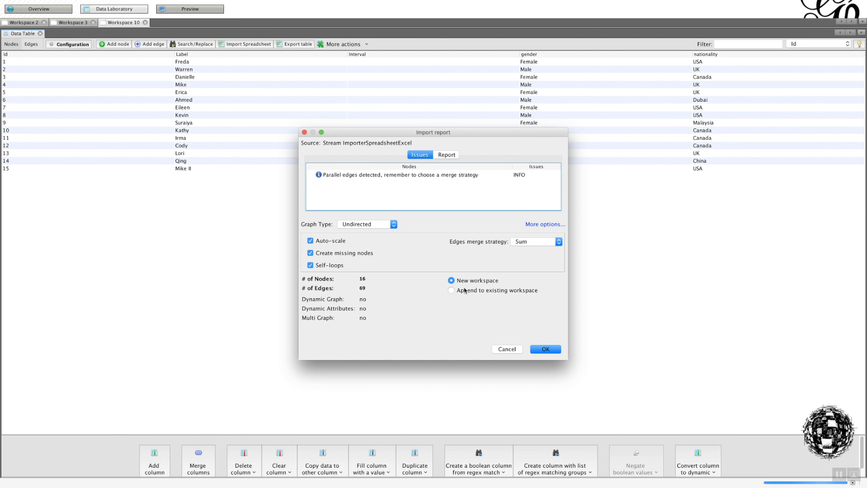
click(464, 290)
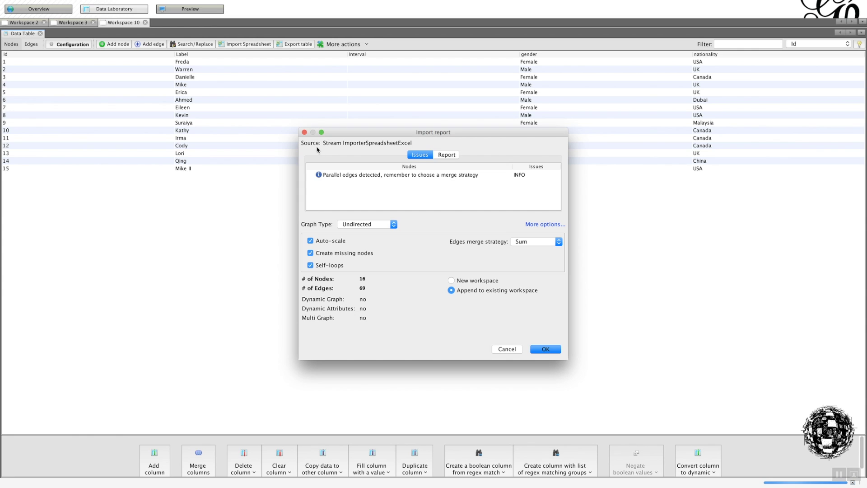
click(545, 349)
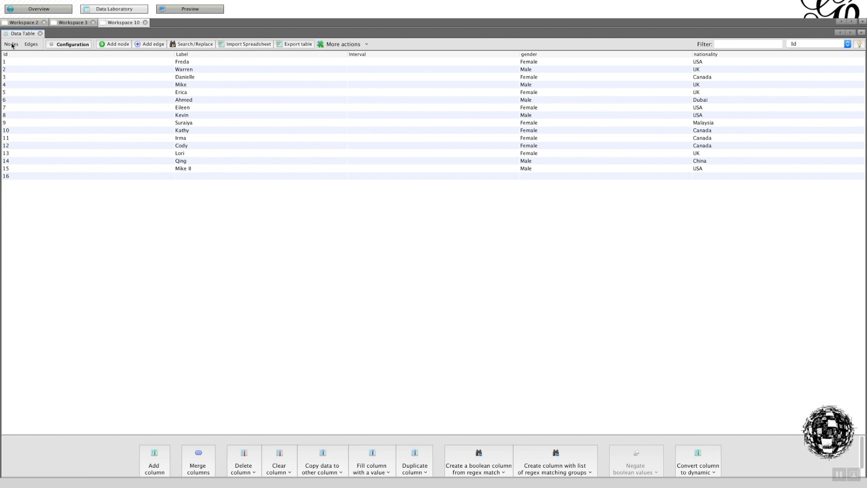
Review the edge list with Kendra, then edit node 16's empty Label cell
click(31, 44)
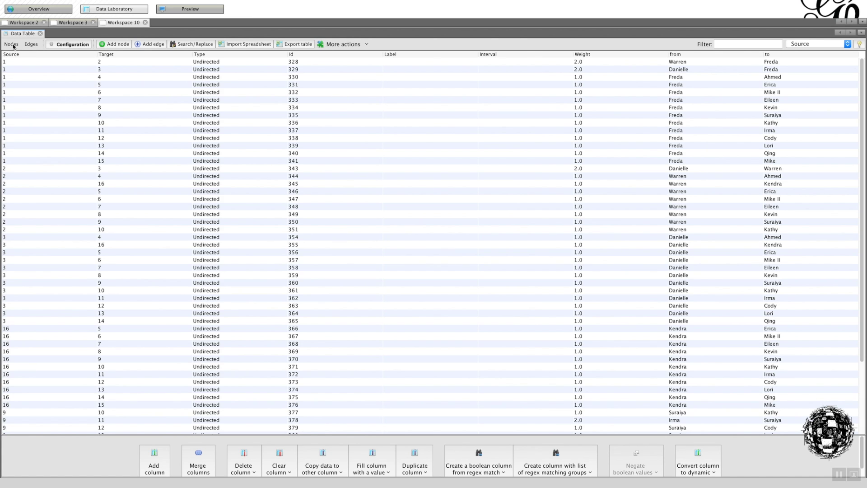
click(11, 45)
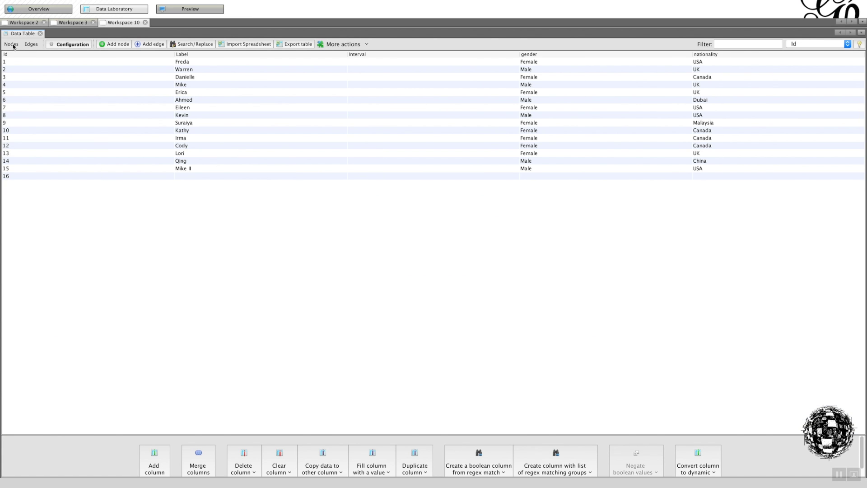
double_click(182, 177)
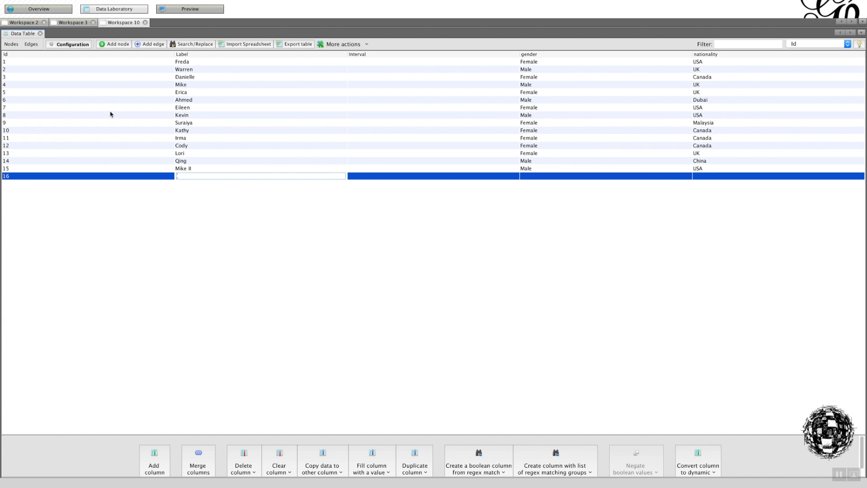
mouse_move(75, 2)
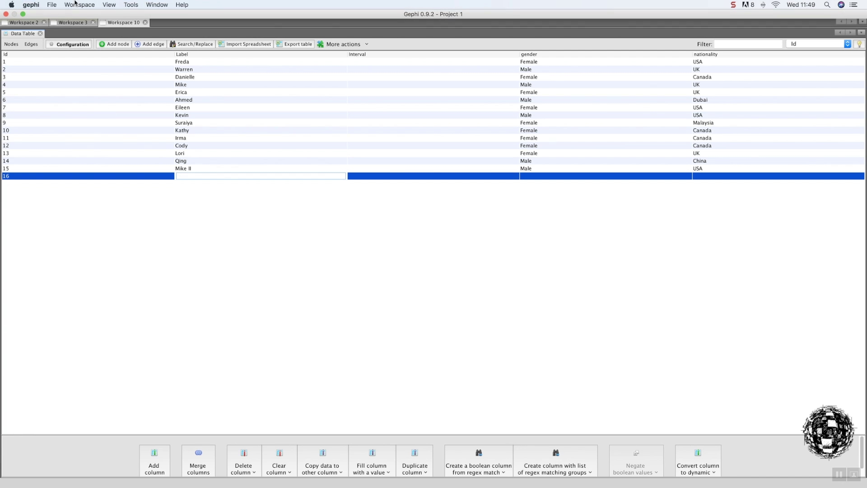
Import Sheet1 of Edge Self Loop.xlsx as a Nodes table into new Workspace 11
click(52, 5)
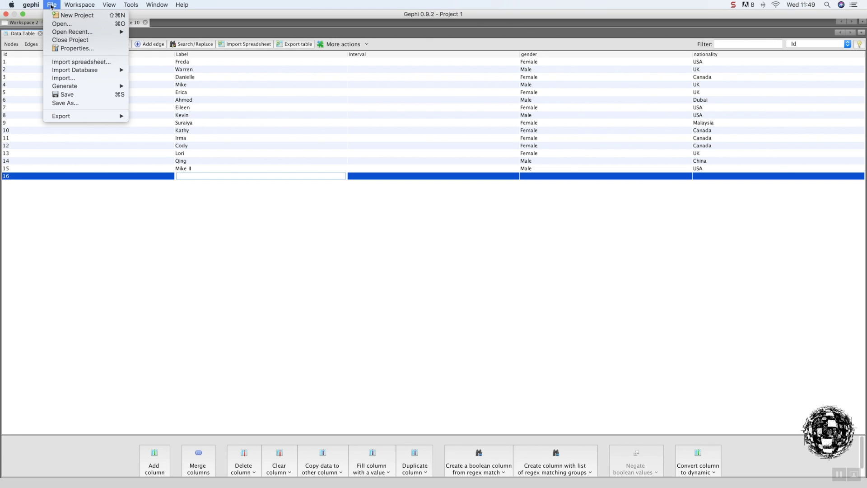
click(79, 65)
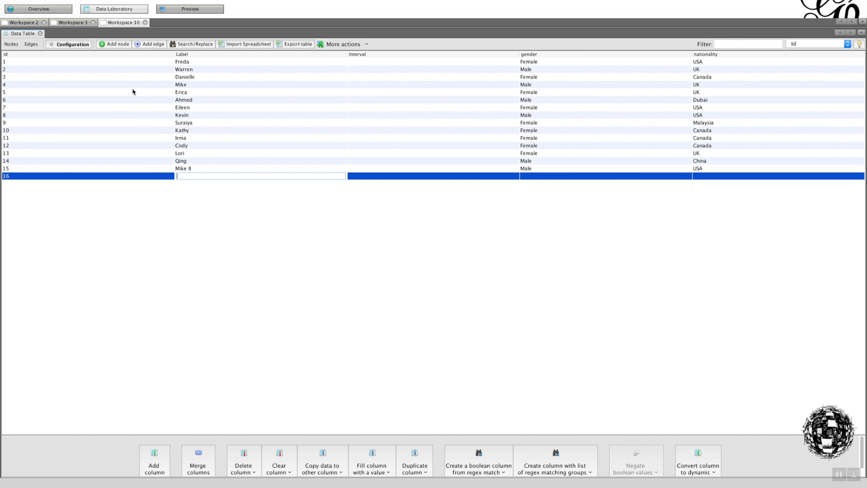
double_click(353, 211)
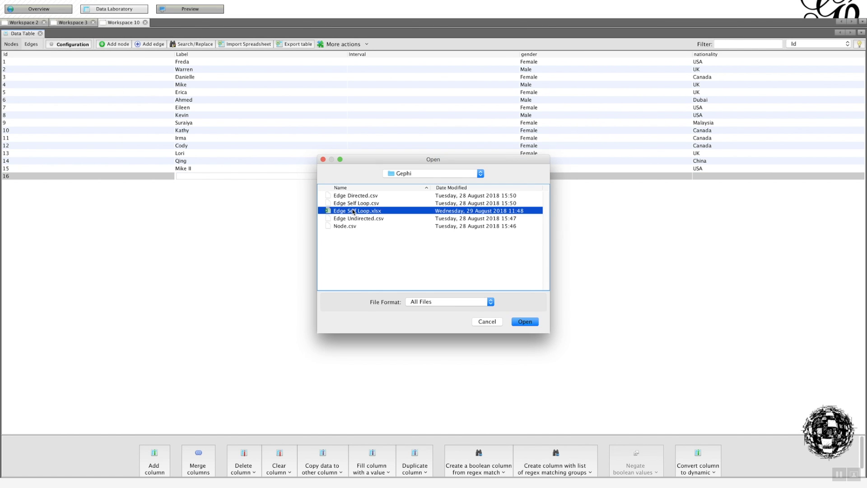
click(464, 209)
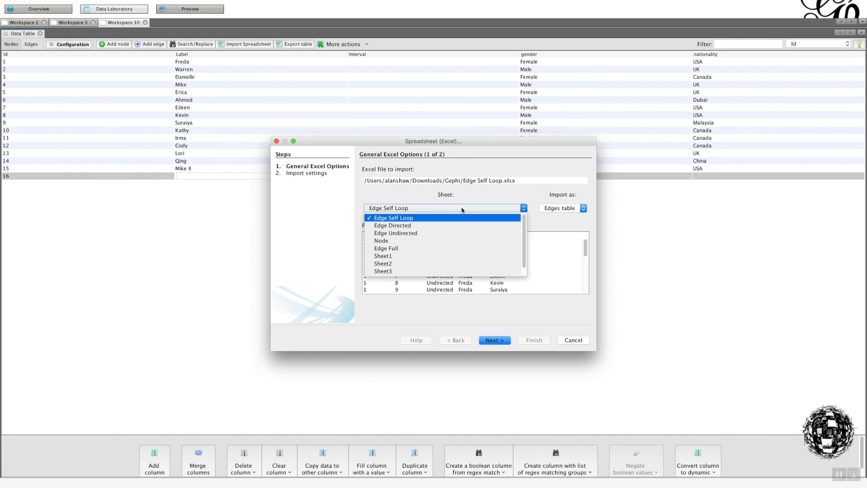
click(424, 256)
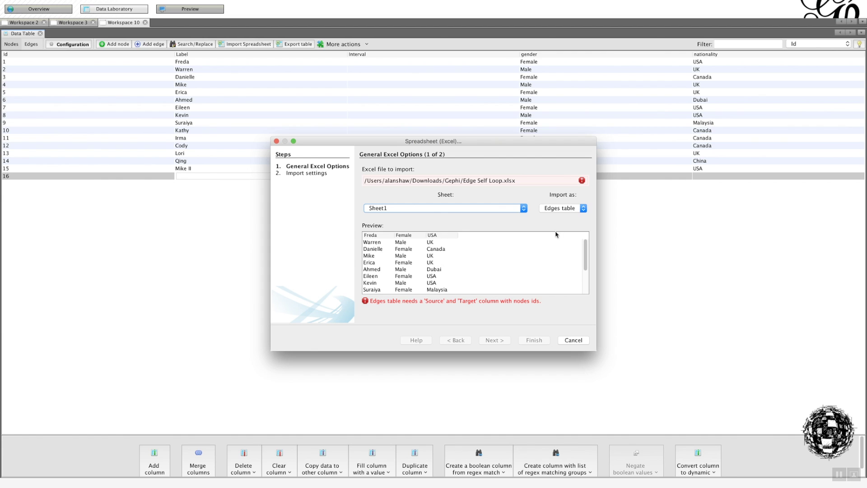
click(577, 209)
click(566, 204)
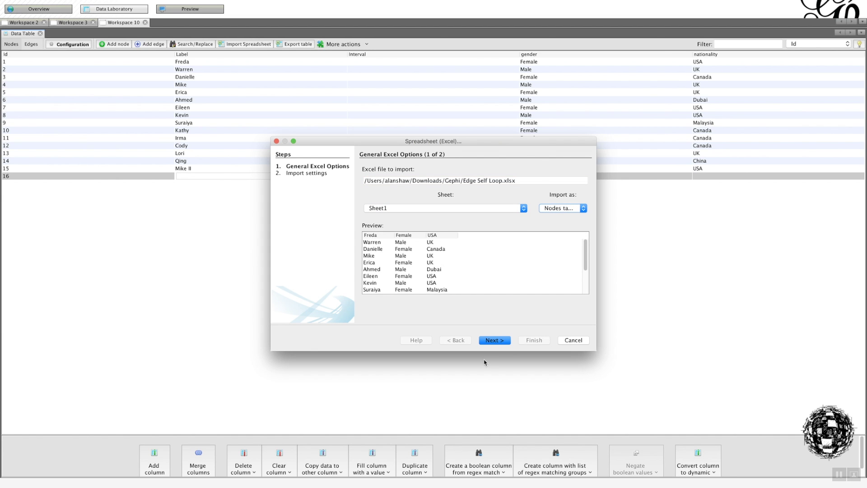
click(493, 341)
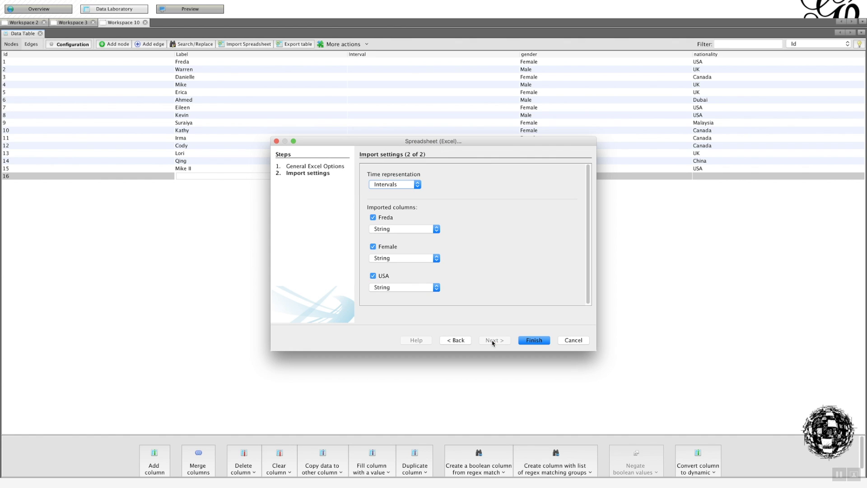
click(533, 342)
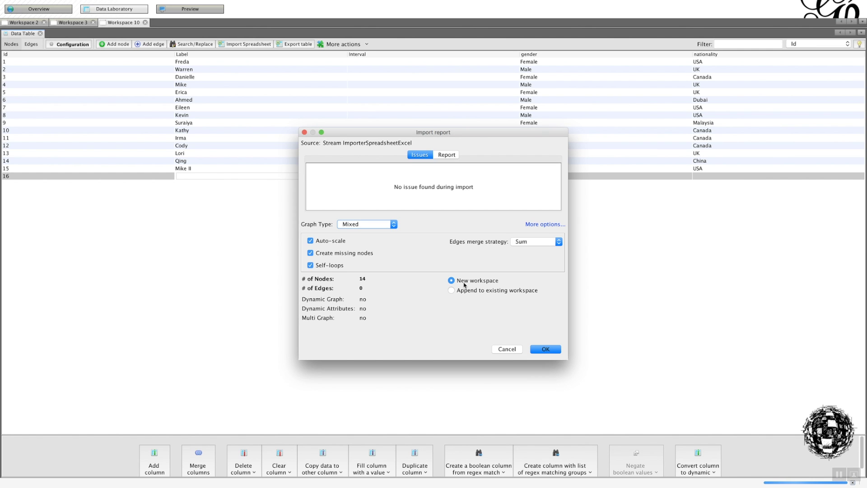
click(547, 350)
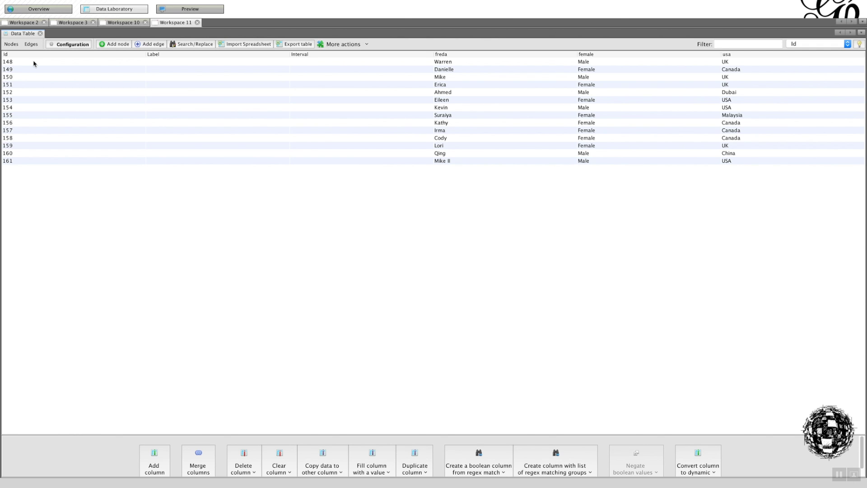
Import Copy of No names.csv from Downloads with default settings into new Workspace 12
click(234, 45)
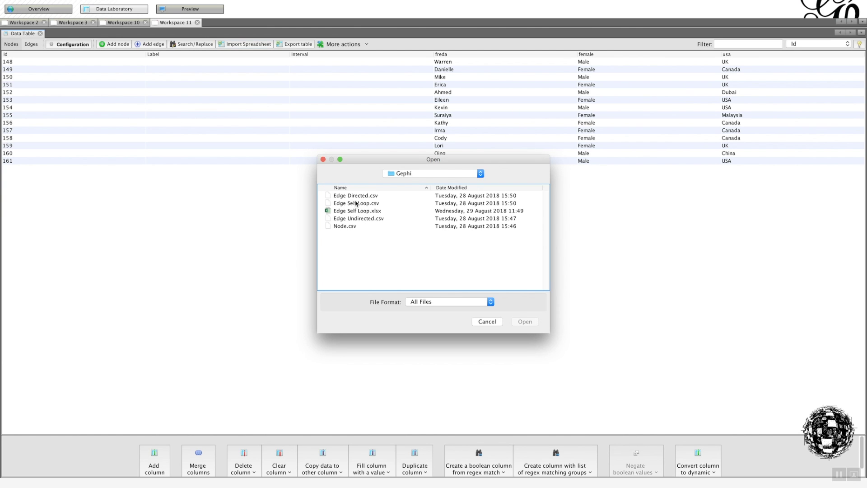
click(402, 175)
click(400, 184)
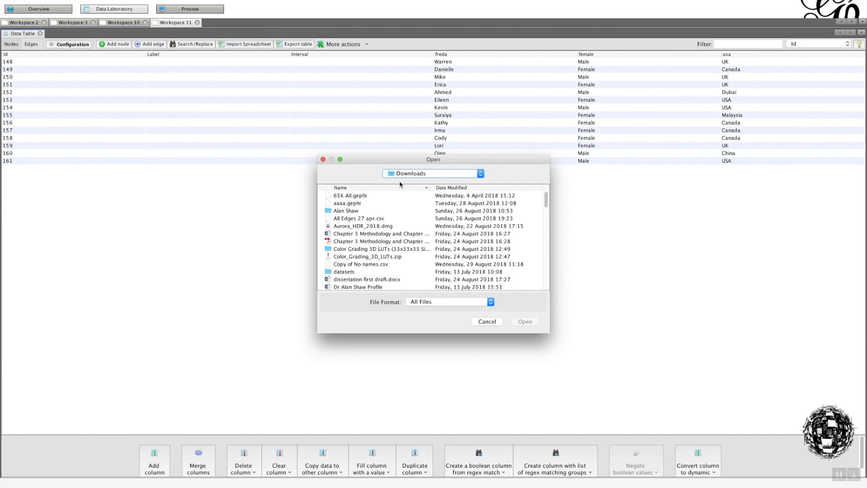
click(445, 189)
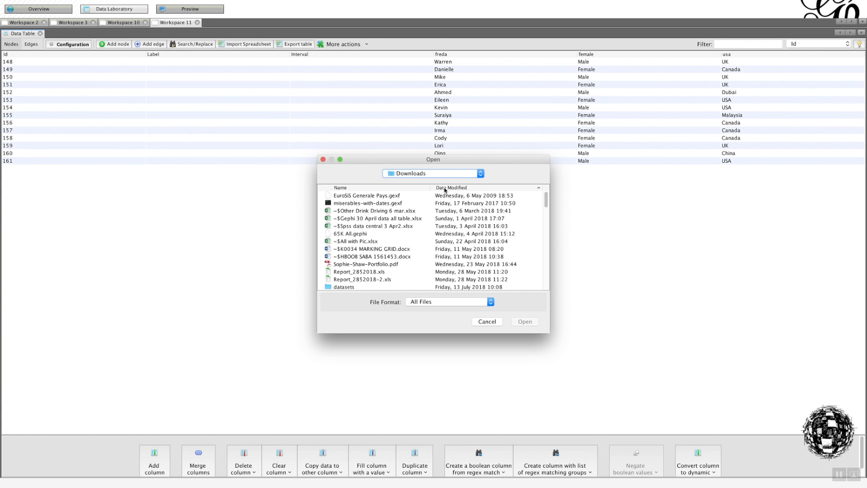
click(445, 189)
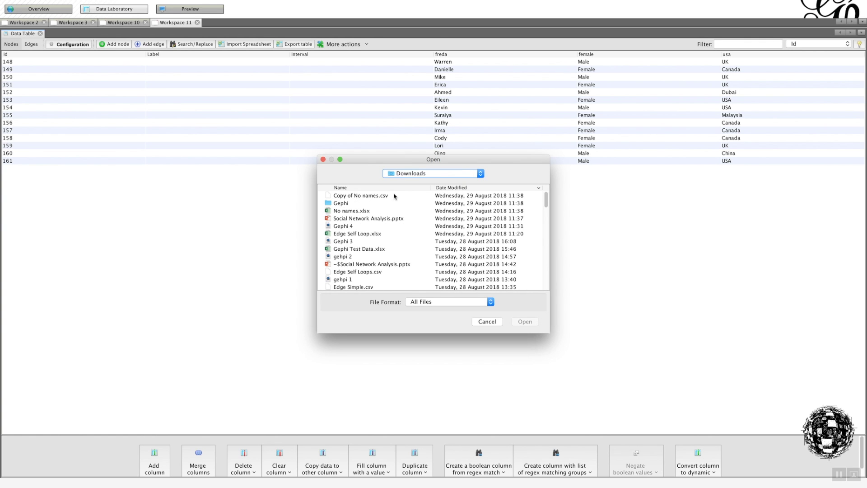
double_click(348, 198)
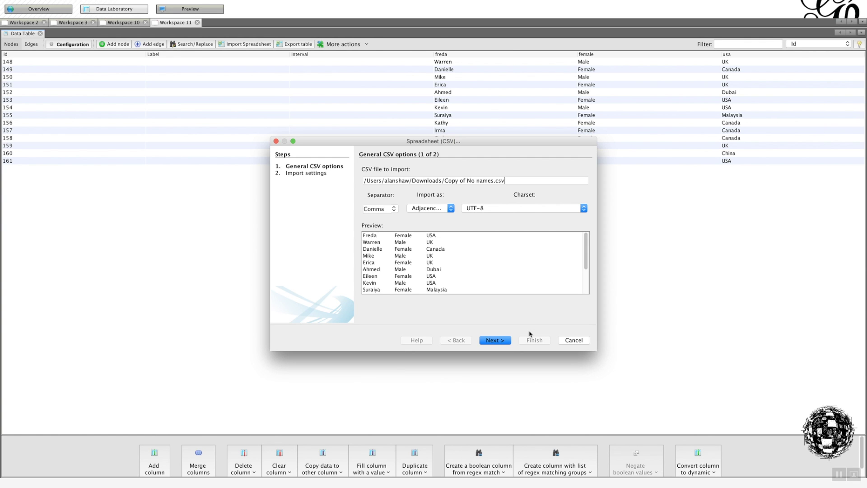
click(500, 341)
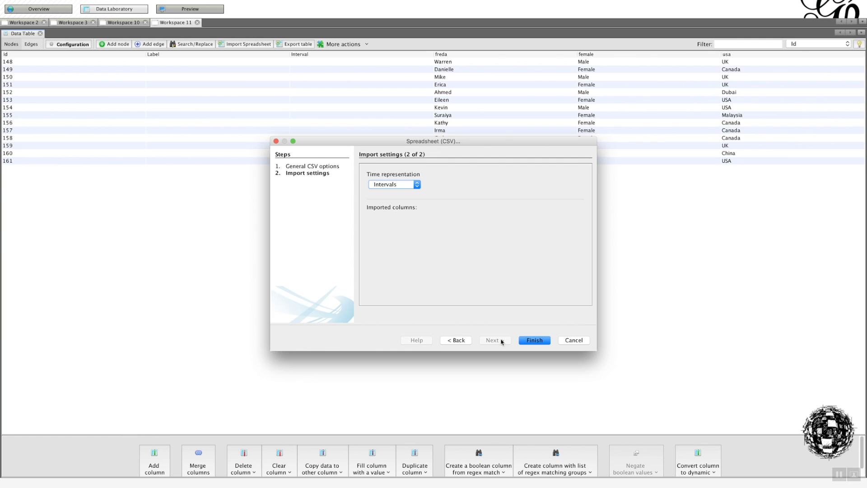
click(541, 342)
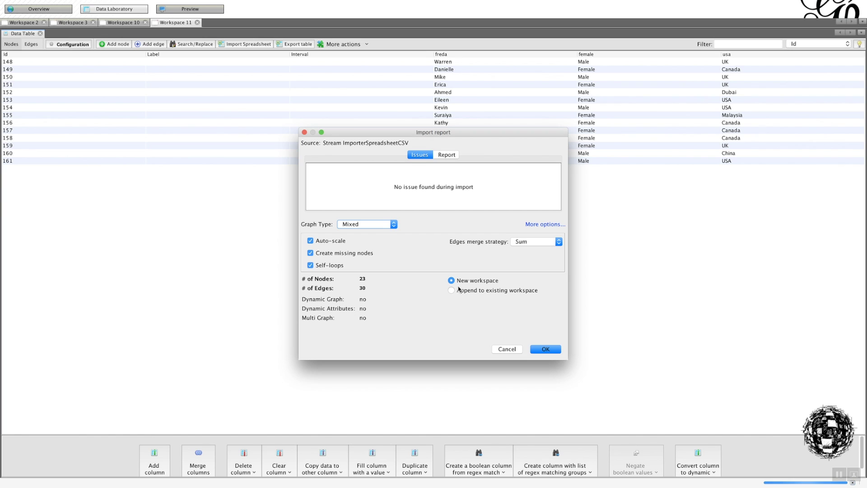
click(545, 350)
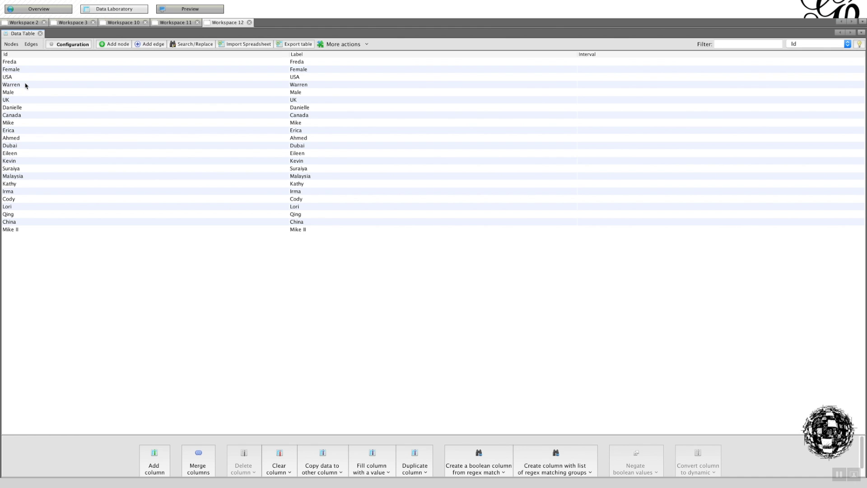
Switch from Gephi to Excel's Copy of No names sheet
key(super+Tab)
key(super+Tab)
key(super+Tab)
key(super+Tab)
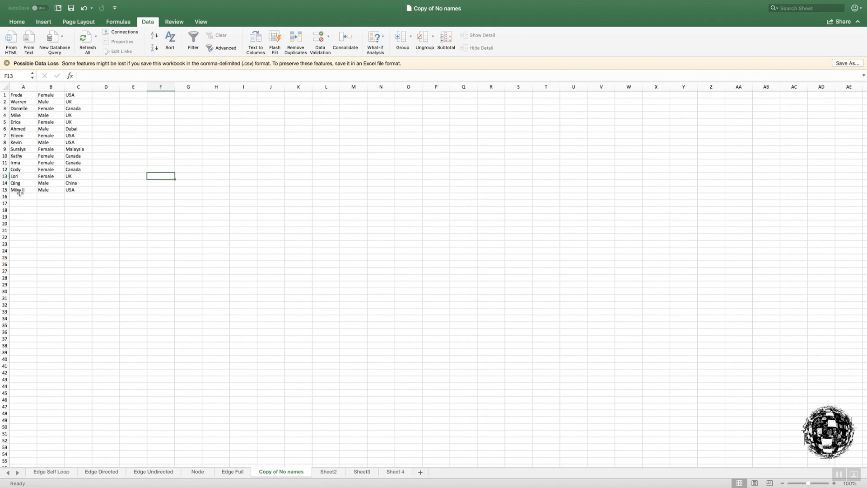
Flip between Excel's Copy of No names sheet and Gephi's node table, ending in Gephi
key(ctrl+Left)
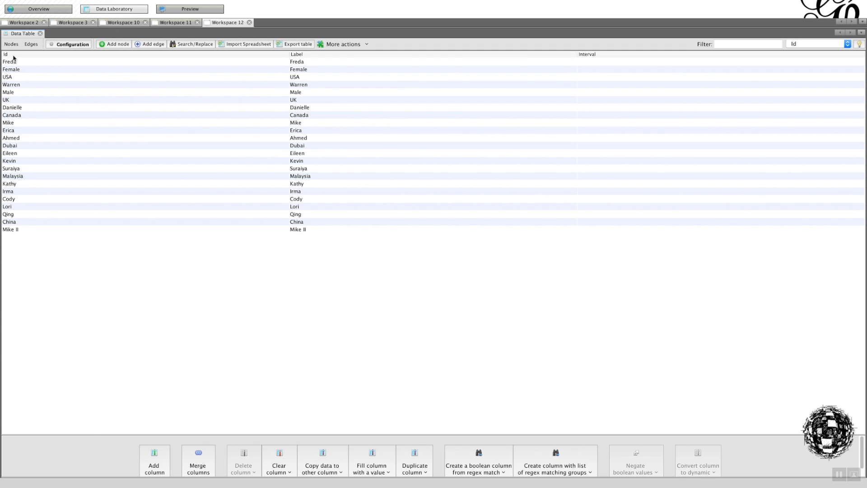
key(ctrl+Right)
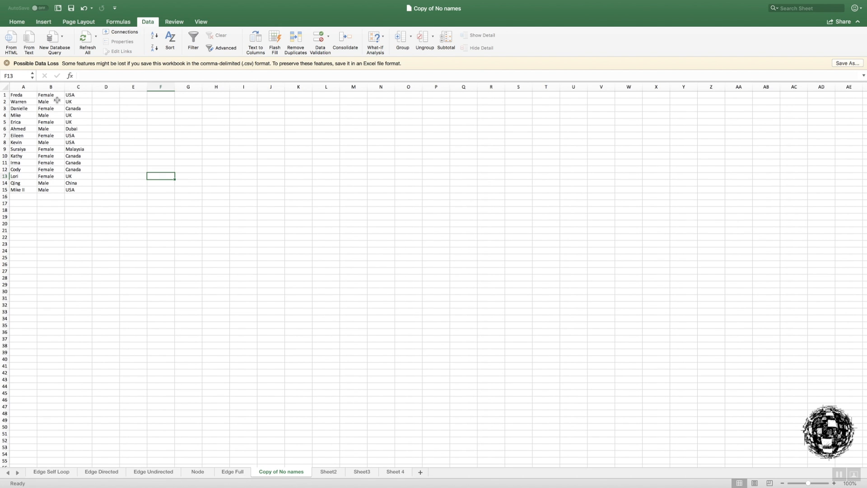
key(ctrl+Left)
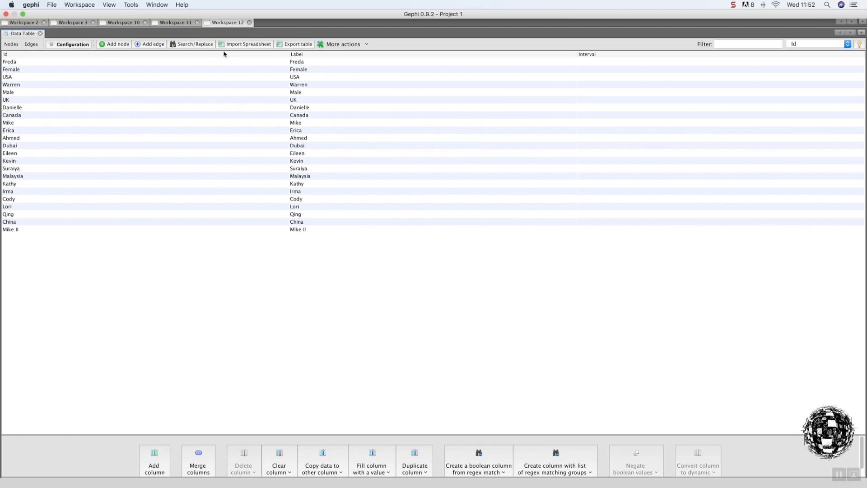
mouse_move(48, 6)
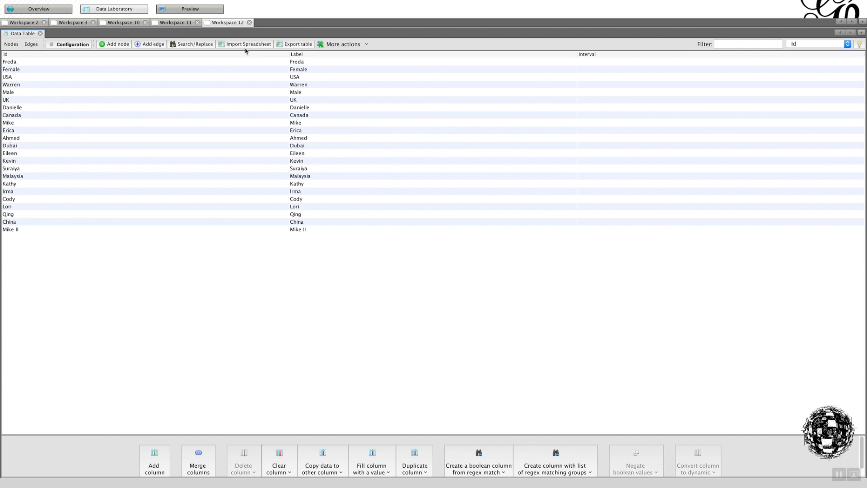
Delete Workspaces 12, 11, 10 and 3, confirming each, keeping Workspace 2 selected
click(250, 22)
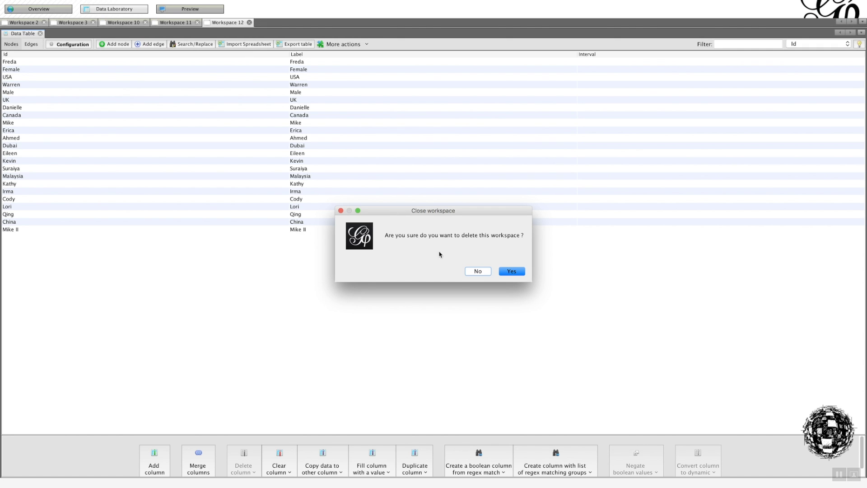
click(512, 271)
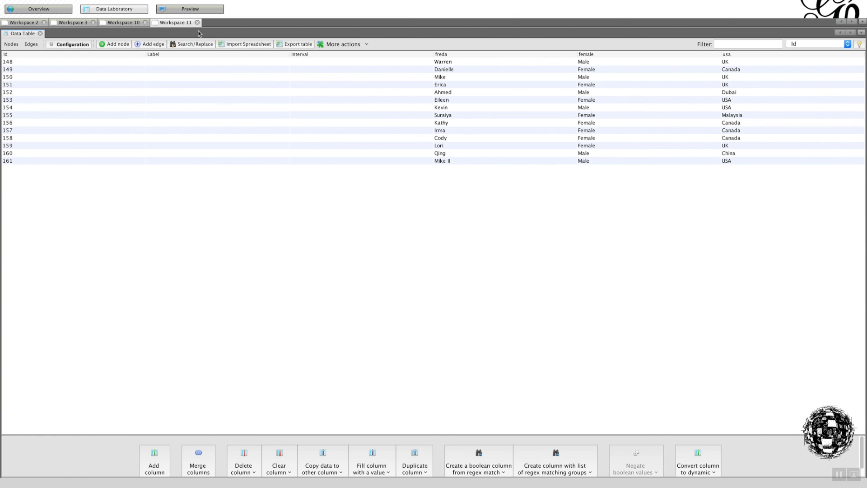
click(197, 23)
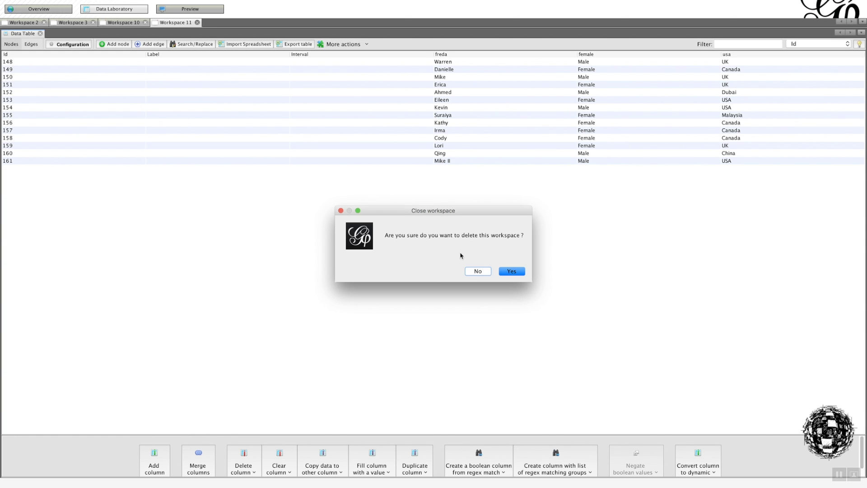
click(519, 274)
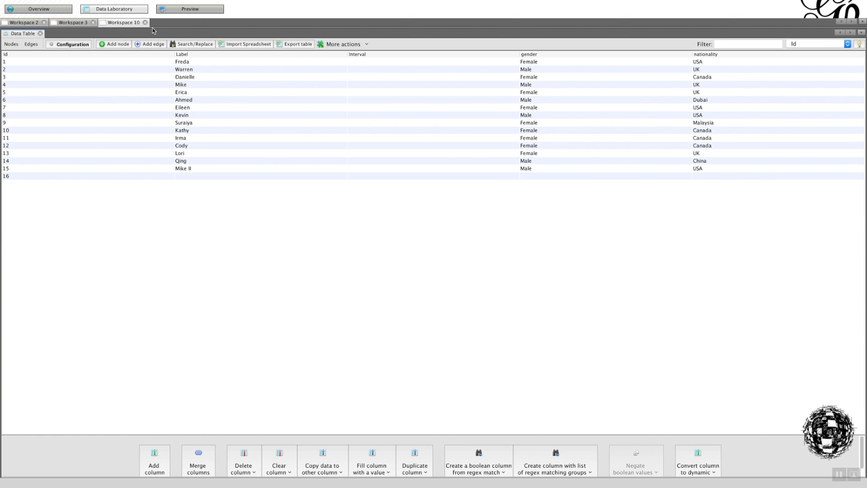
click(145, 22)
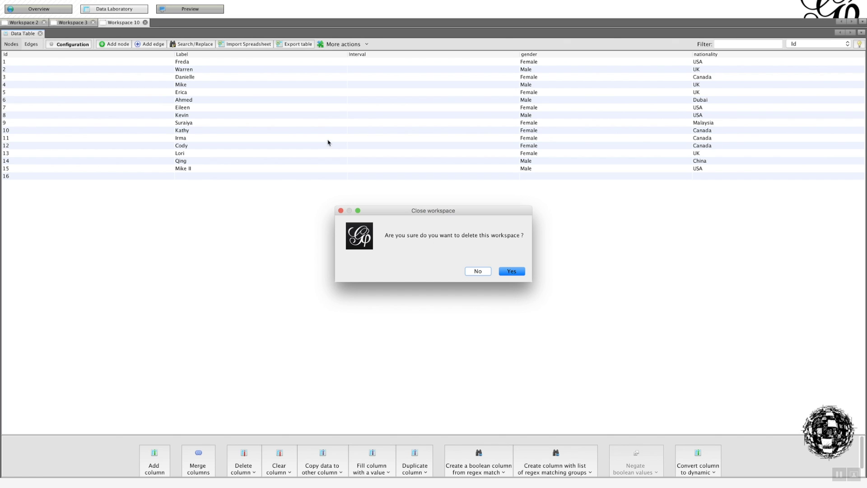
click(514, 274)
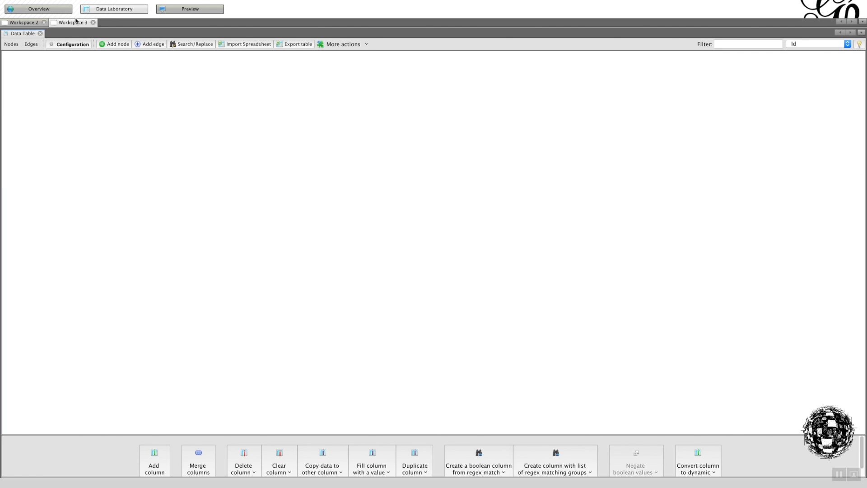
click(33, 23)
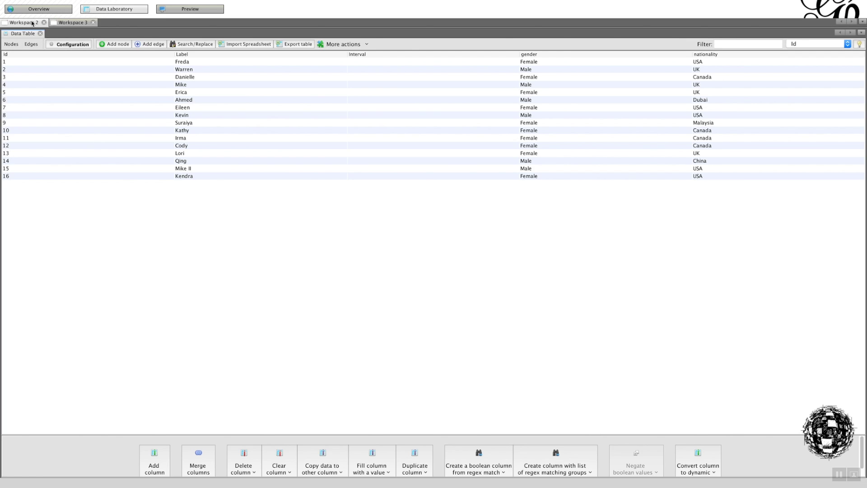
click(95, 24)
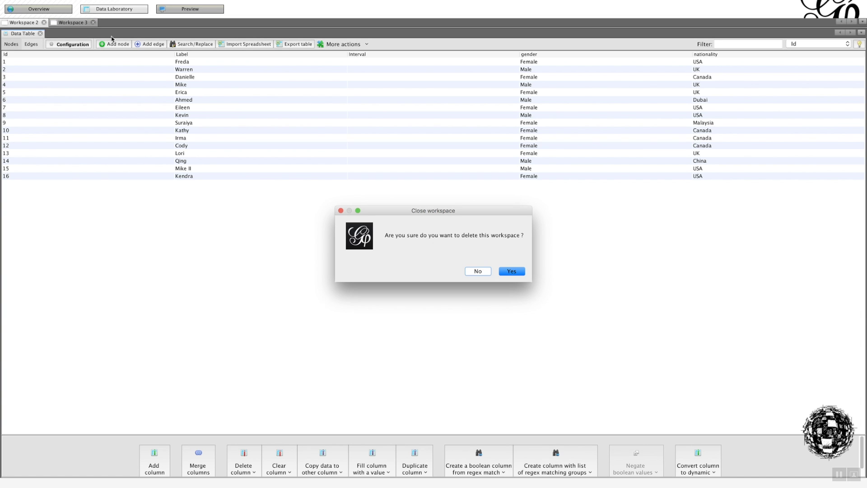
click(511, 274)
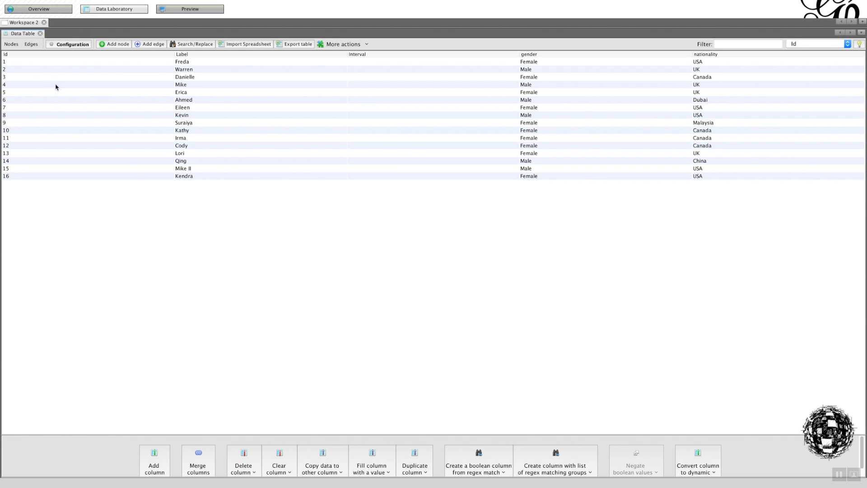
Display Workspace 2's undirected edges with weights, then bring the Excel workbook to the front
click(30, 44)
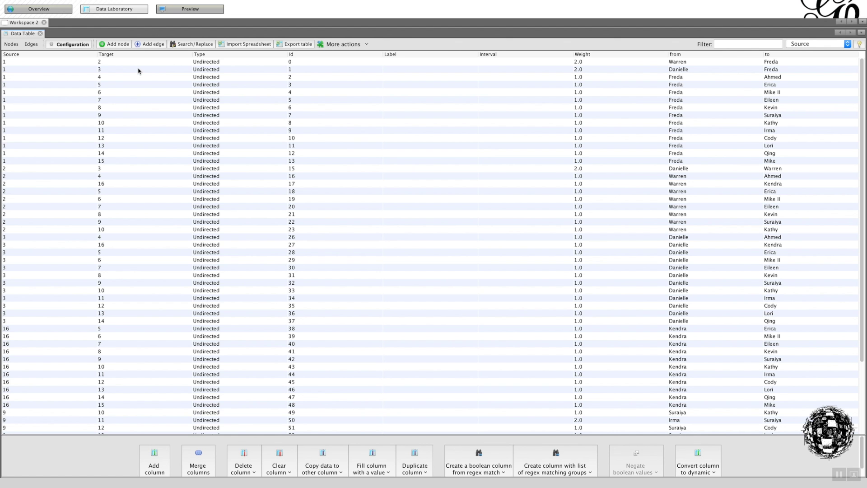
key(super+Tab)
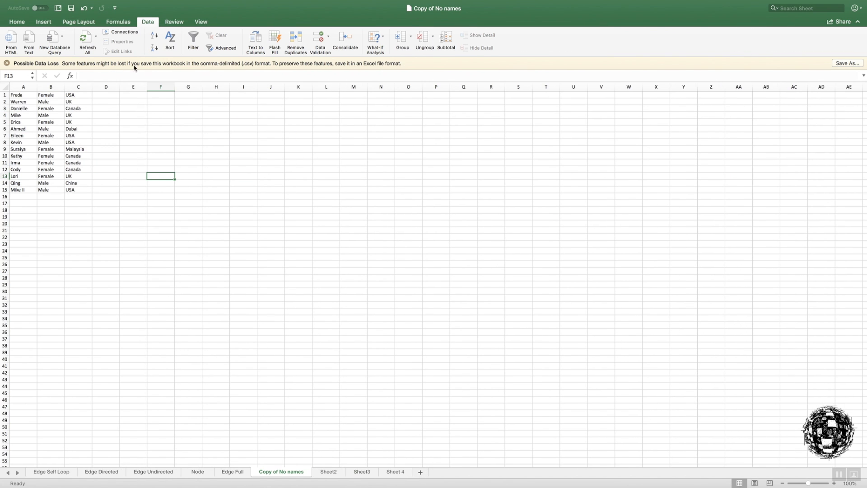
Review the Edge Undirected sheet's Source, Target, From and To rows, then return to Gephi
click(144, 472)
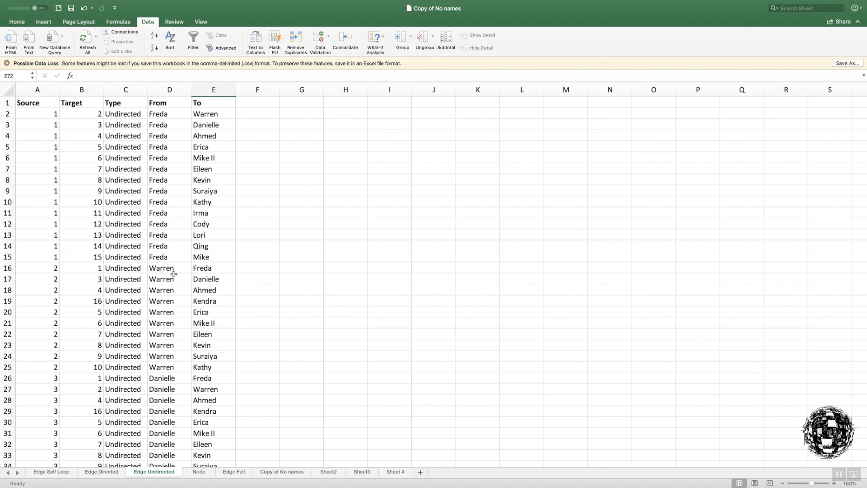
key(ctrl+Left)
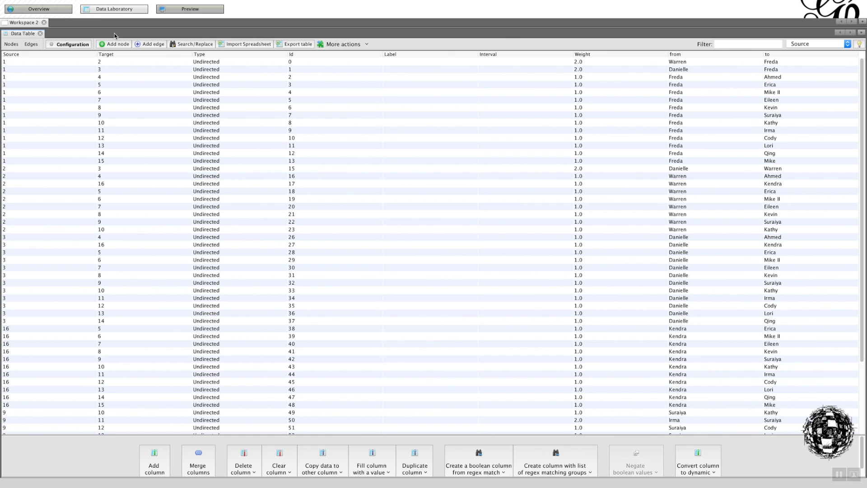
Open the Import Spreadsheet file chooser from the Data Laboratory
click(245, 46)
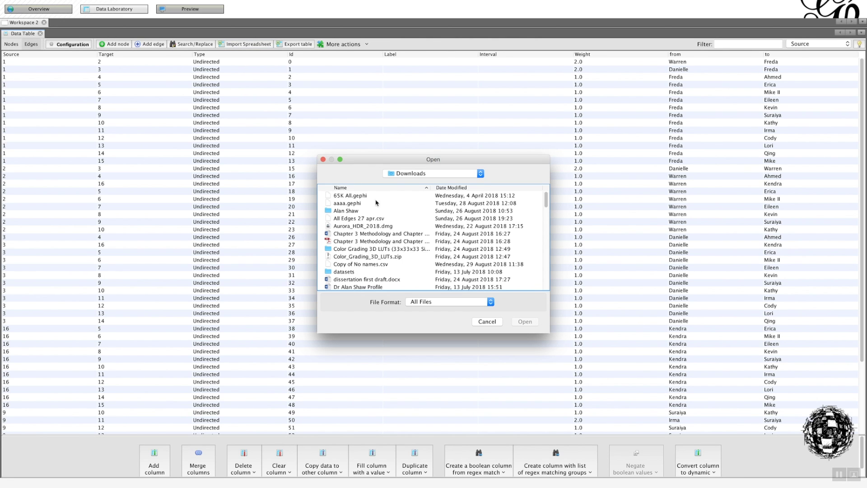
Browse to Downloads > Gephi and choose Node.csv
click(419, 176)
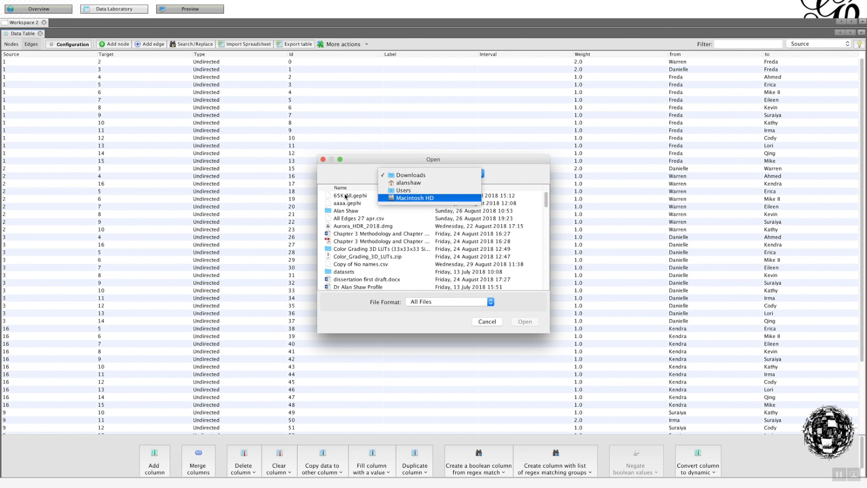
click(349, 219)
click(354, 189)
click(354, 189)
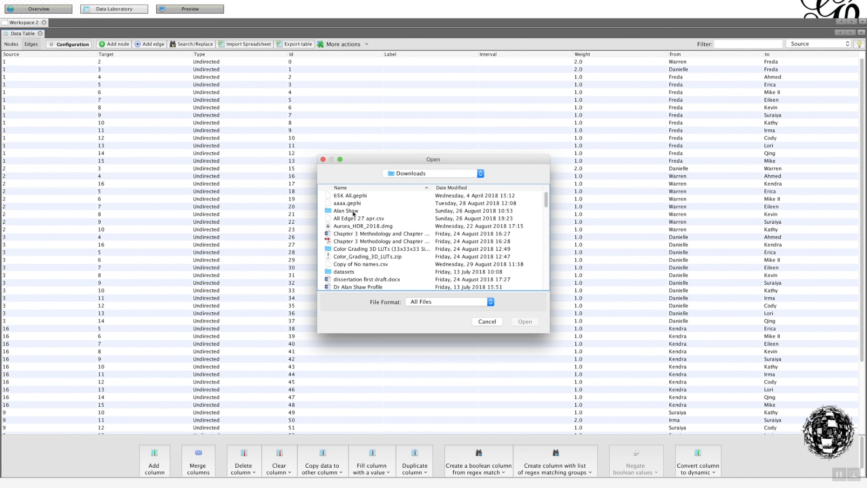
scroll(354, 214, down, 8)
double_click(339, 241)
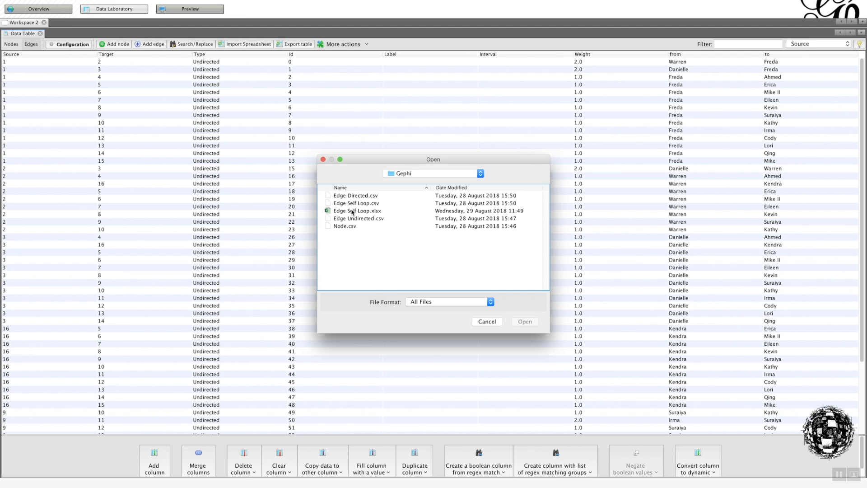
double_click(342, 227)
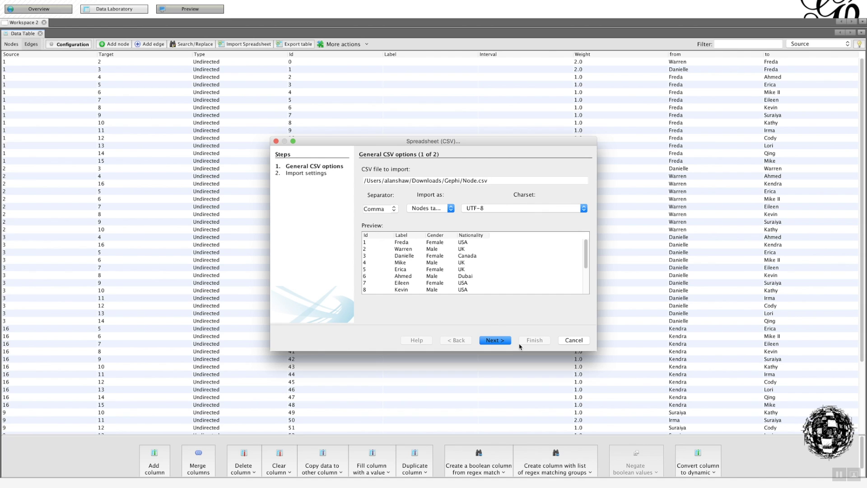
Import Node.csv as nodes into a new workspace, Workspace 13
click(504, 342)
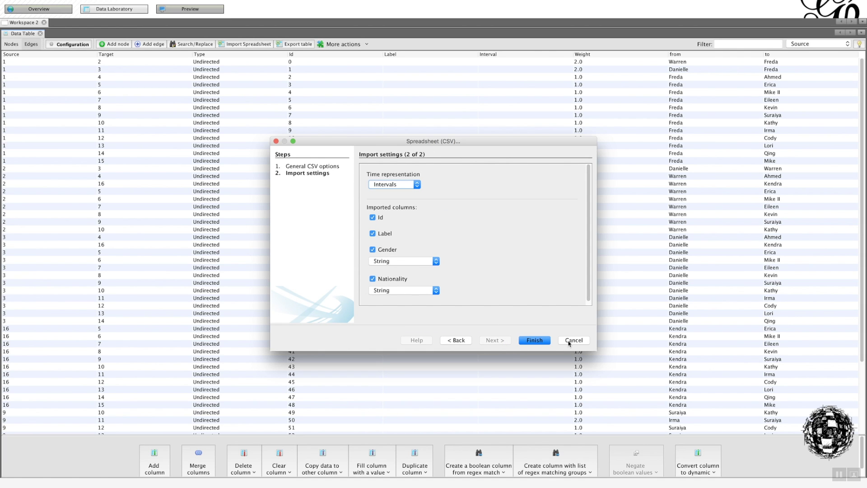
click(533, 341)
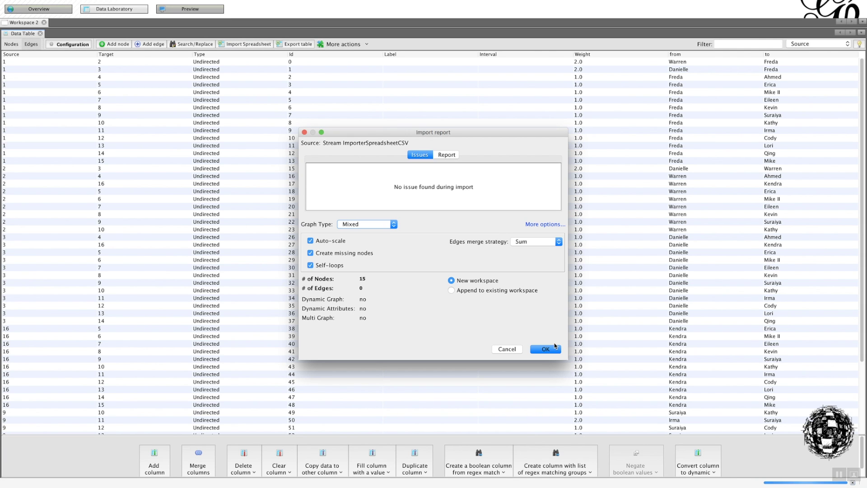
click(546, 350)
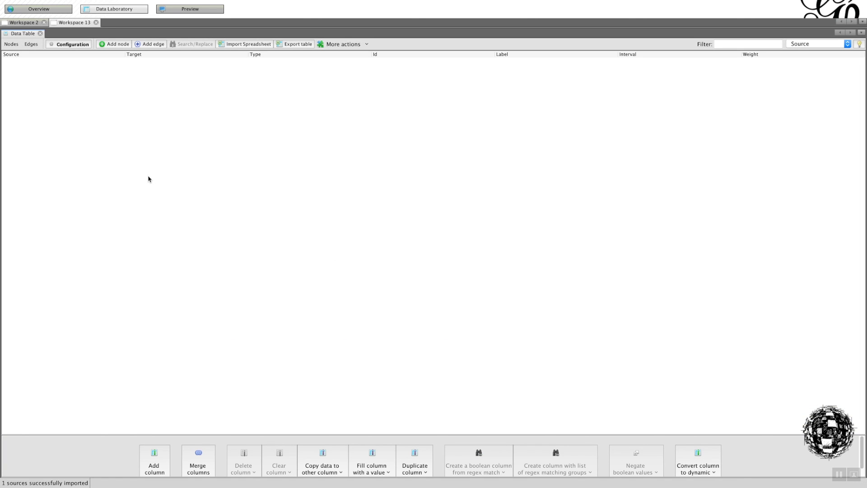
In the nodes table, add a new node labelled Kendra
click(11, 44)
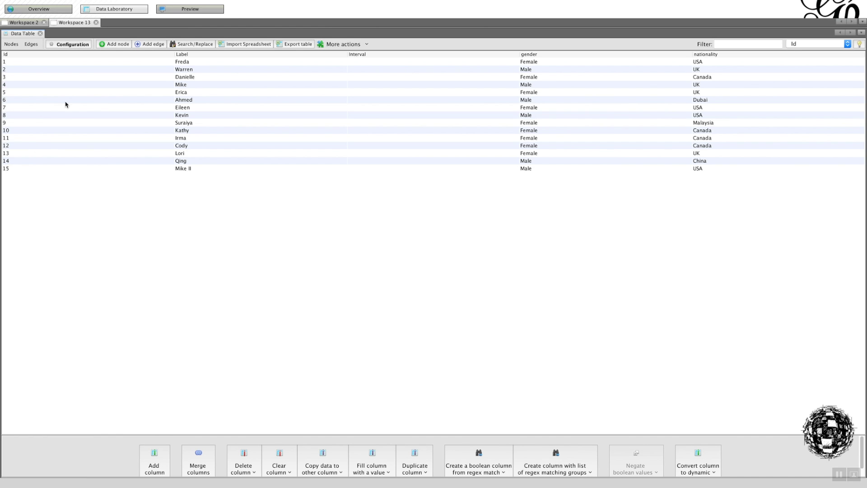
click(109, 44)
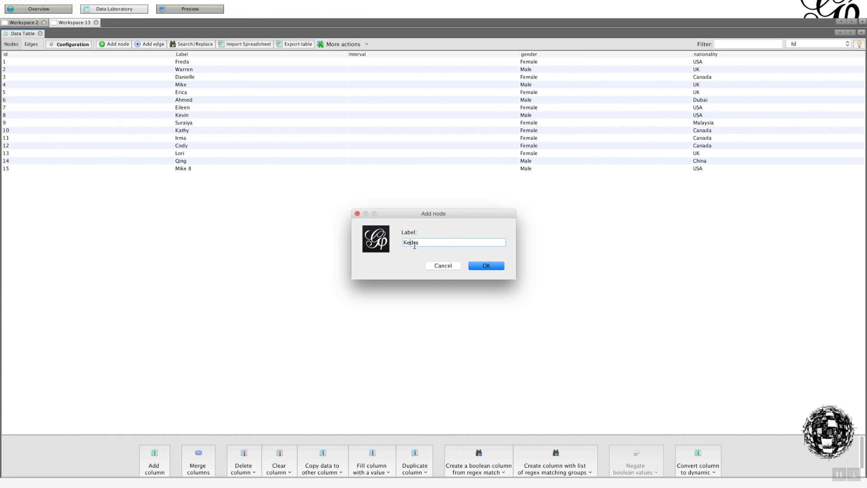
text(n)
click(490, 267)
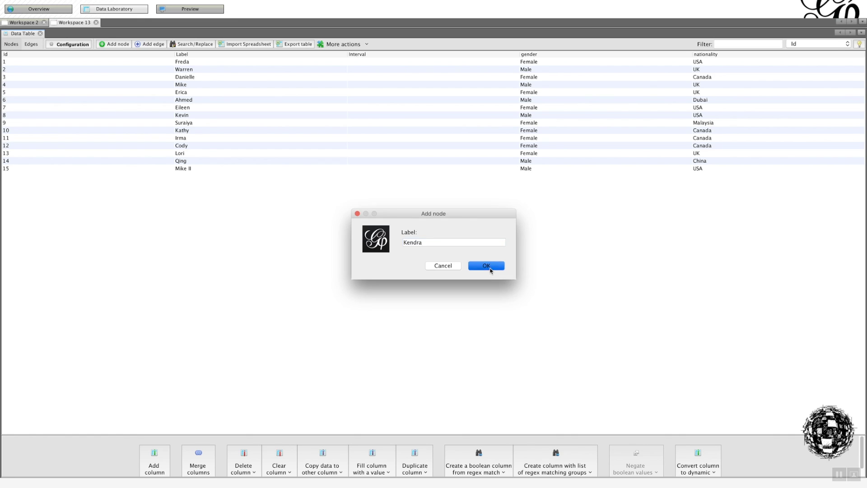
Set Kendra's gender to Female and nationality to USA
double_click(529, 175)
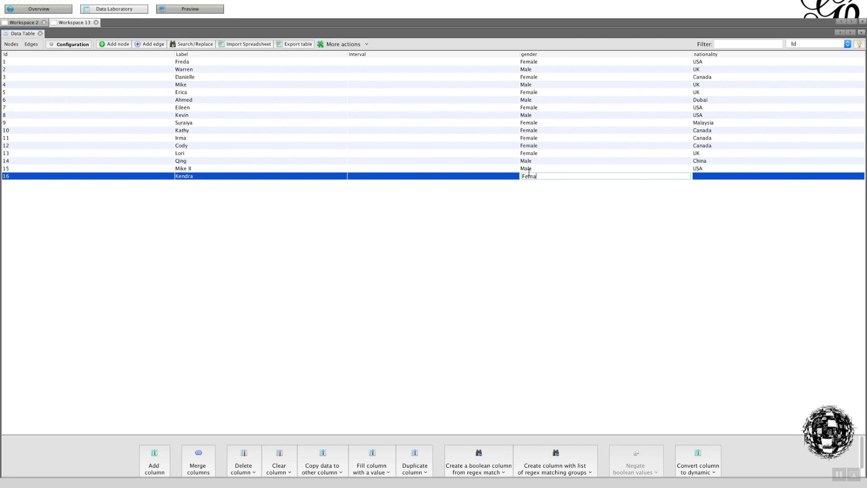
click(705, 177)
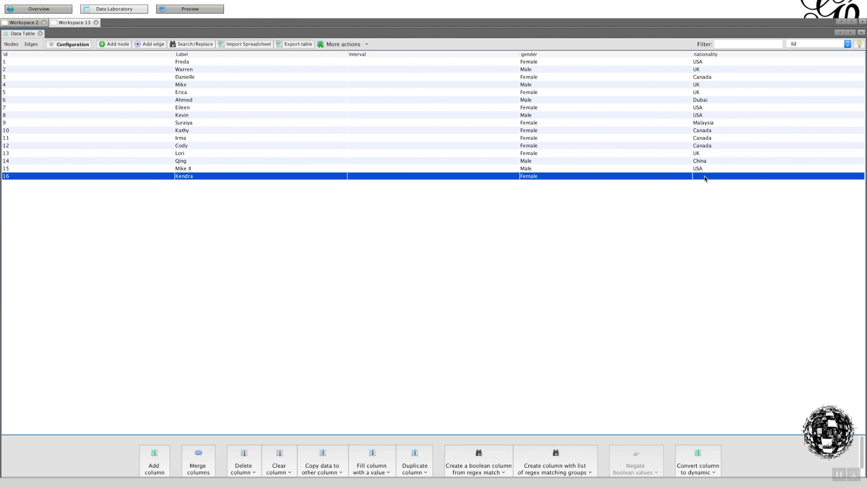
double_click(702, 177)
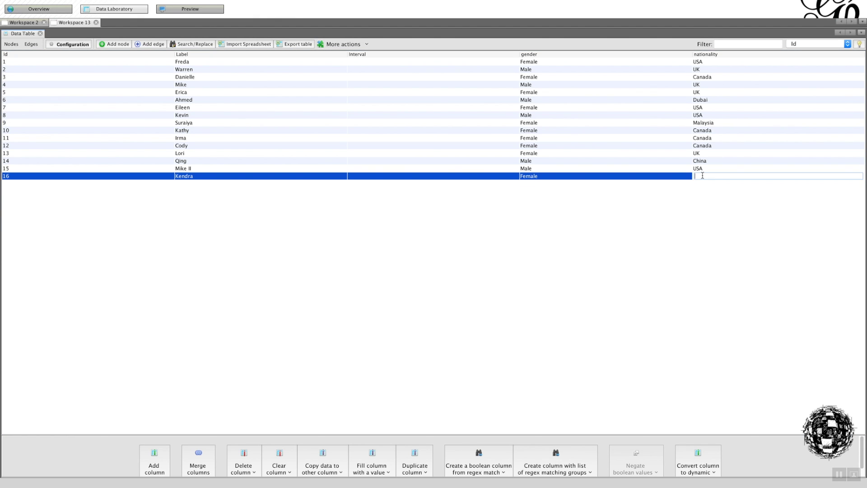
text(USA)
key(Return)
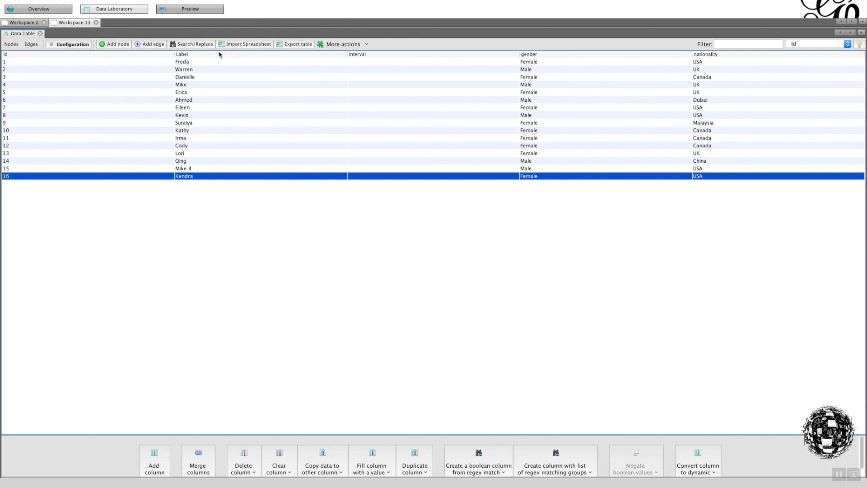
Import Edge Directed.csv through the spreadsheet import wizard
click(233, 46)
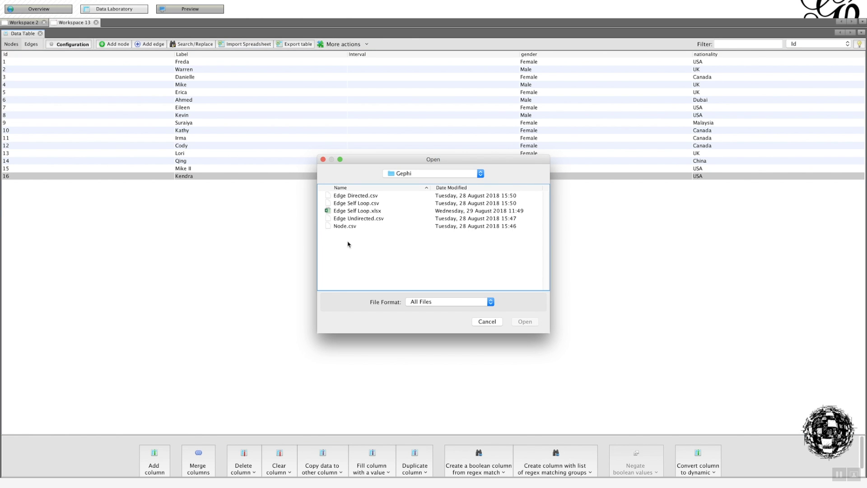
double_click(353, 196)
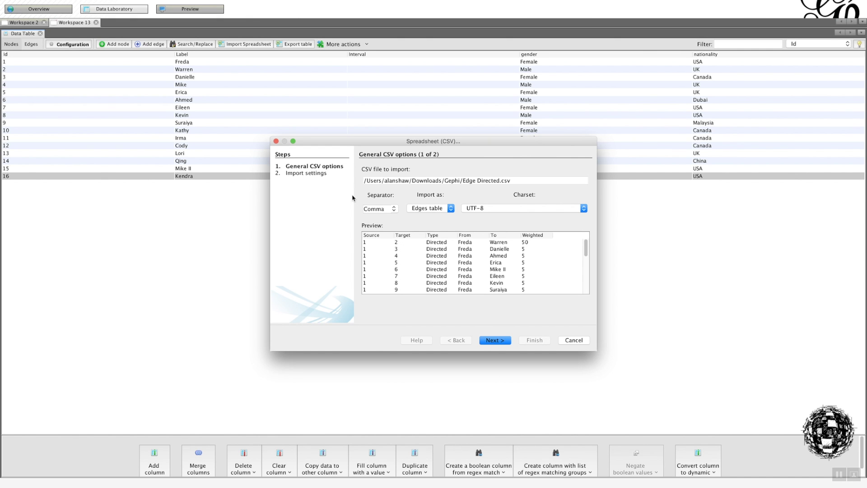
click(507, 342)
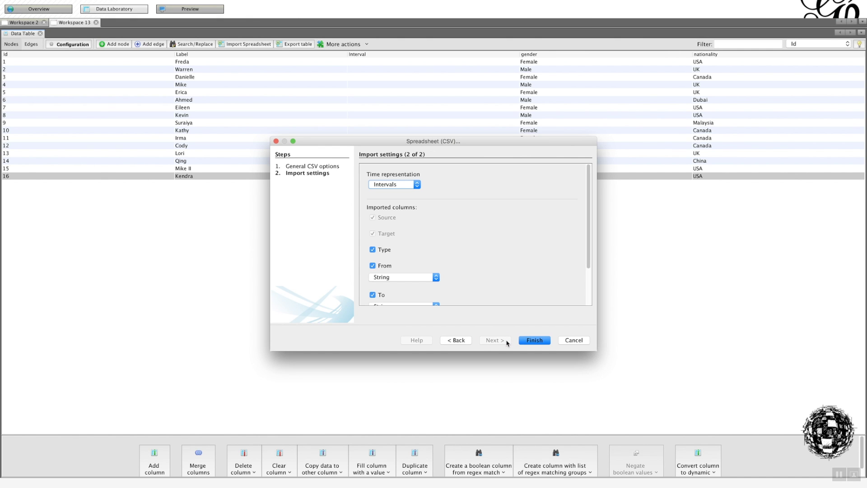
scroll(494, 277, down, 2)
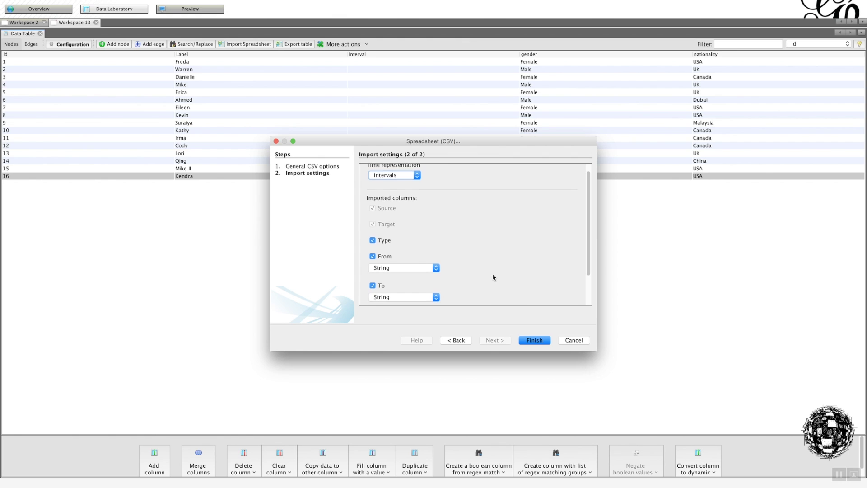
scroll(494, 277, up, 1)
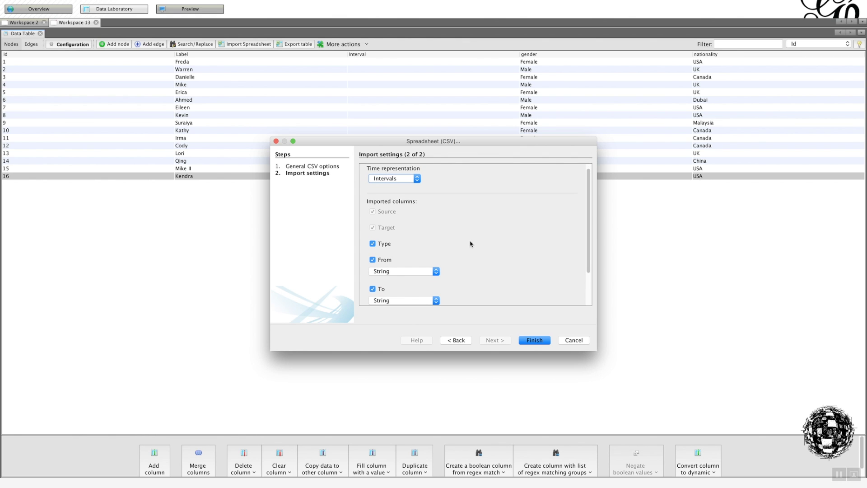
click(533, 341)
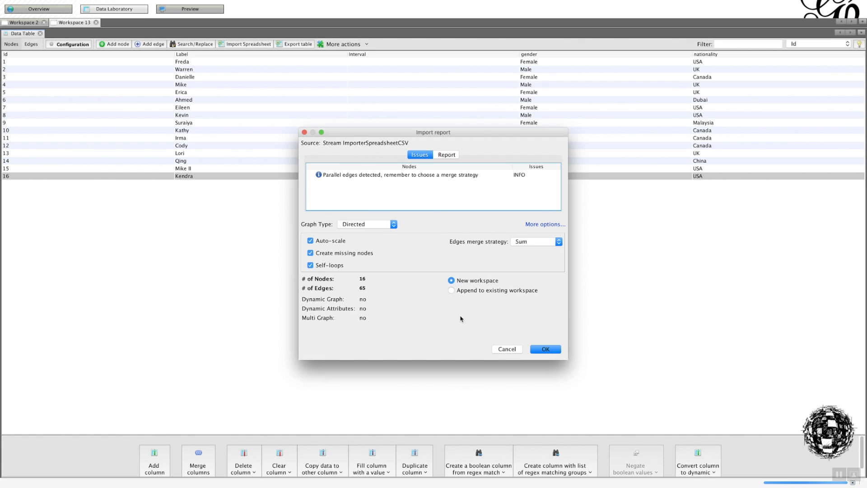
Append the directed edges to Workspace 13 and display its edge list
click(452, 290)
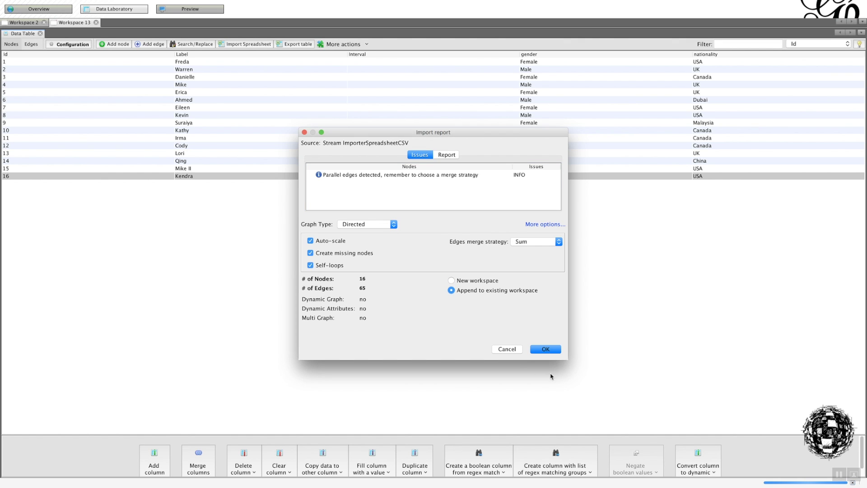
click(545, 350)
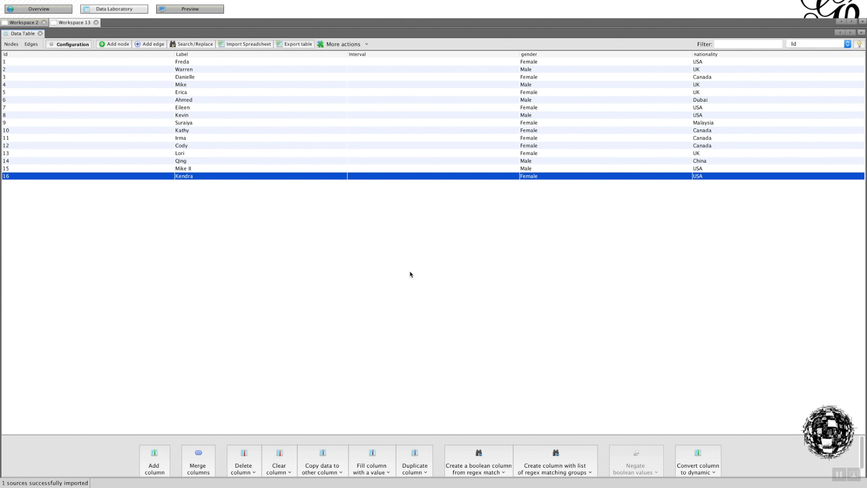
click(30, 44)
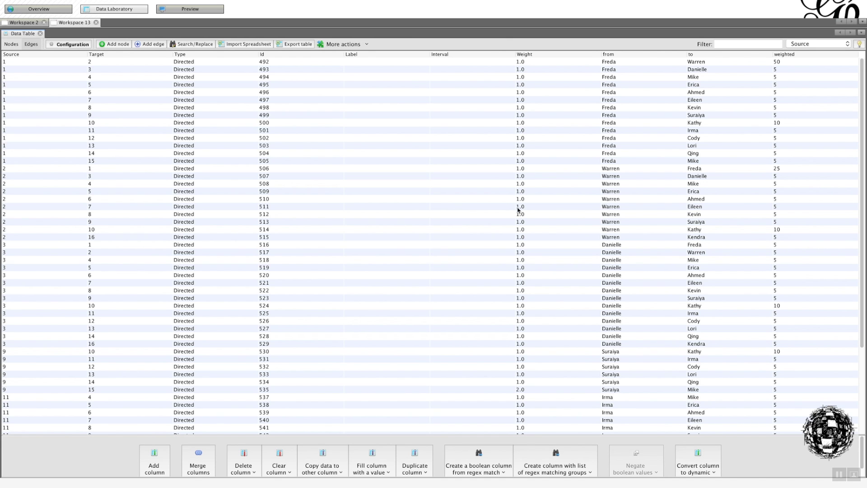
click(28, 23)
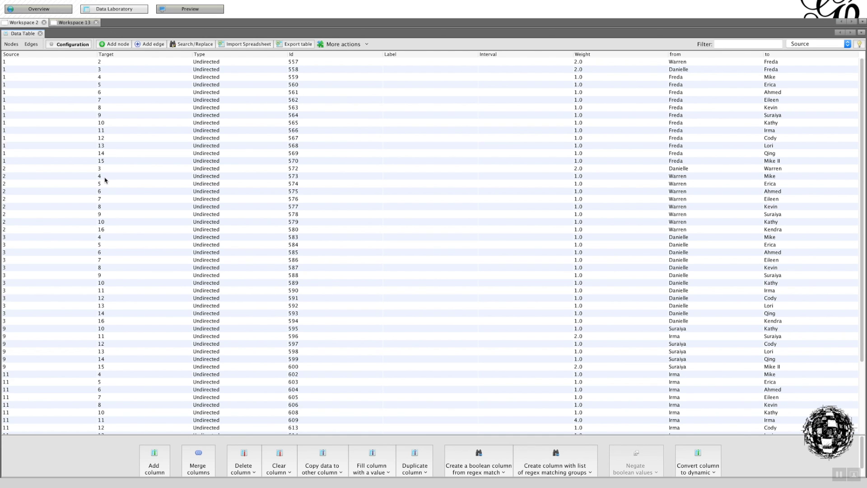
click(67, 25)
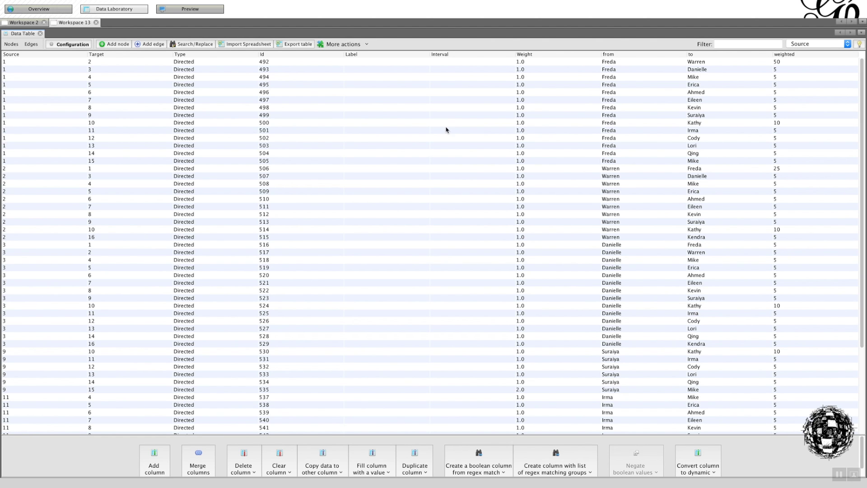
scroll(495, 83, down, 5)
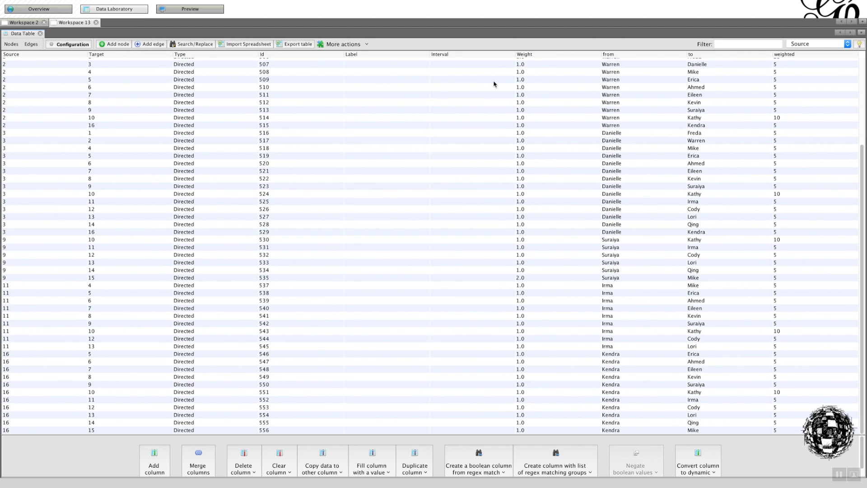
click(433, 277)
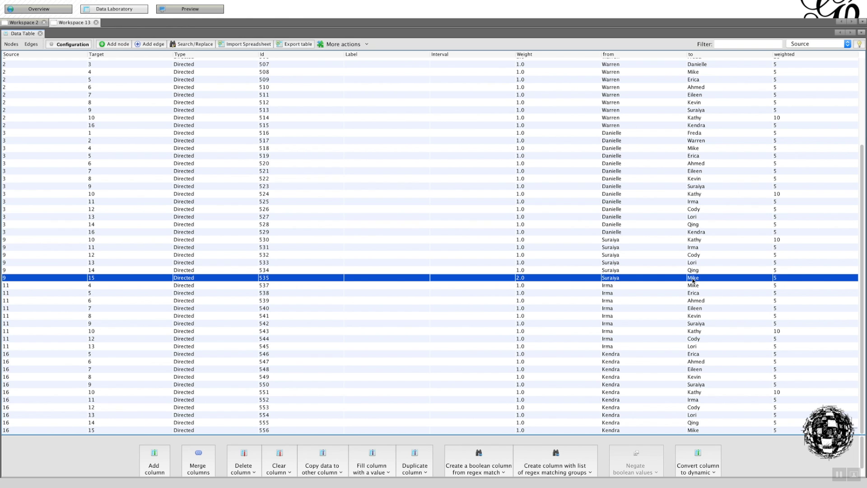
In Excel, open the Edge Directed sheet and scroll to the Suraiya-to-Mike rows
key(super+Tab)
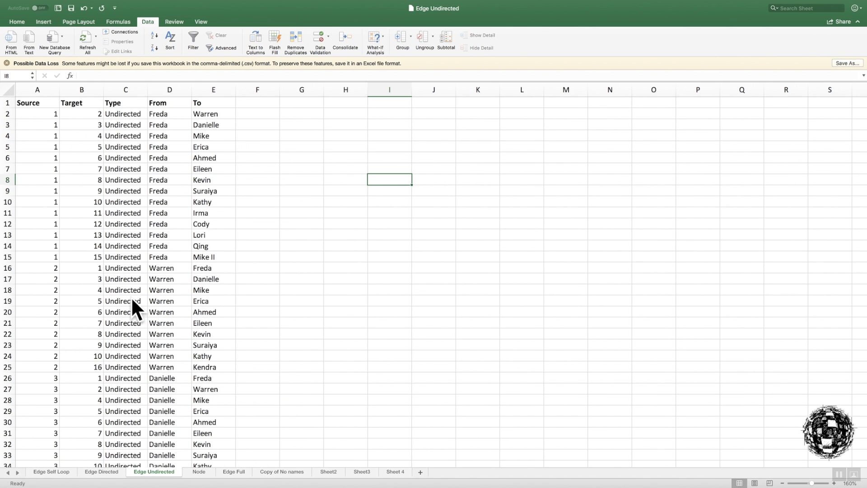
click(102, 471)
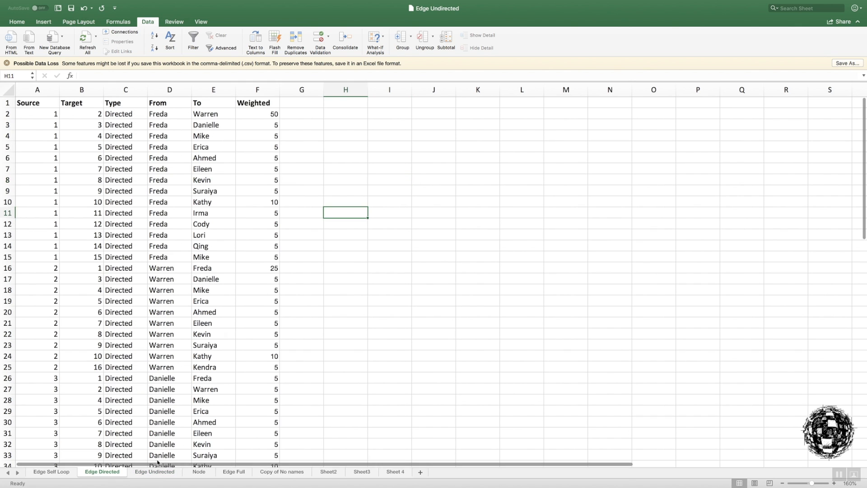
scroll(197, 432, down, 10)
scroll(198, 432, down, 4)
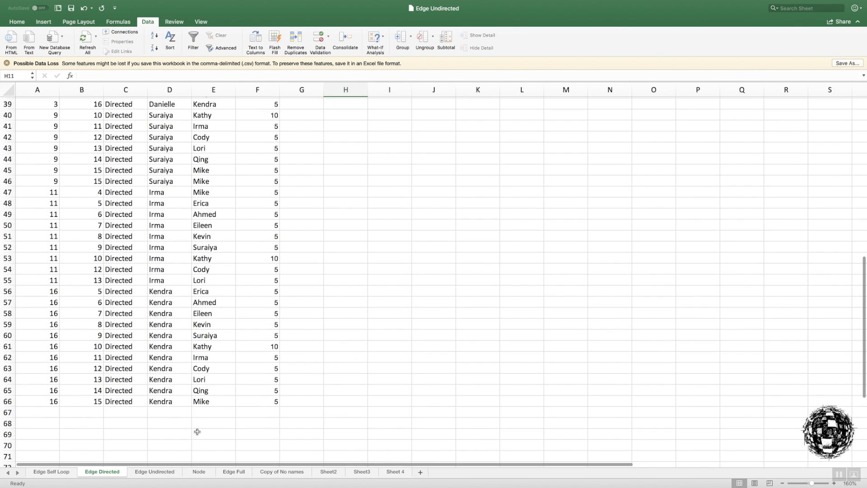
scroll(191, 413, up, 2)
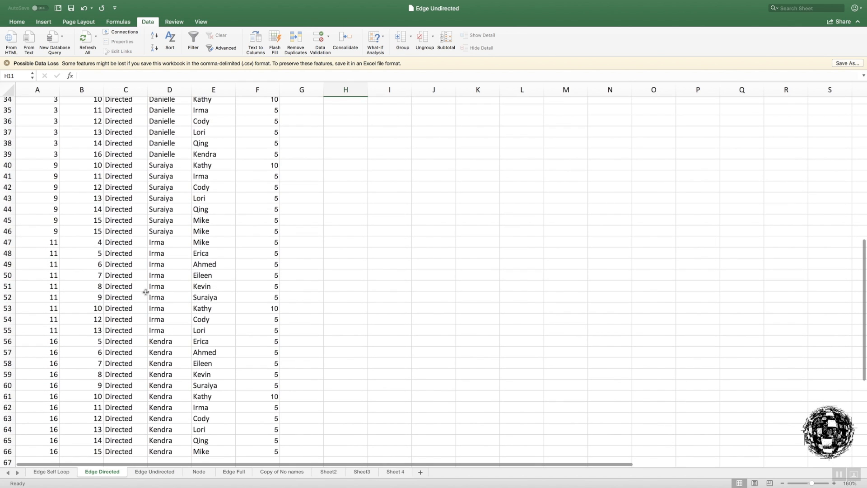
Select duplicate rows 45–46, then compare with Gephi's edge table entries
click(18, 220)
drag(8, 220, 12, 231)
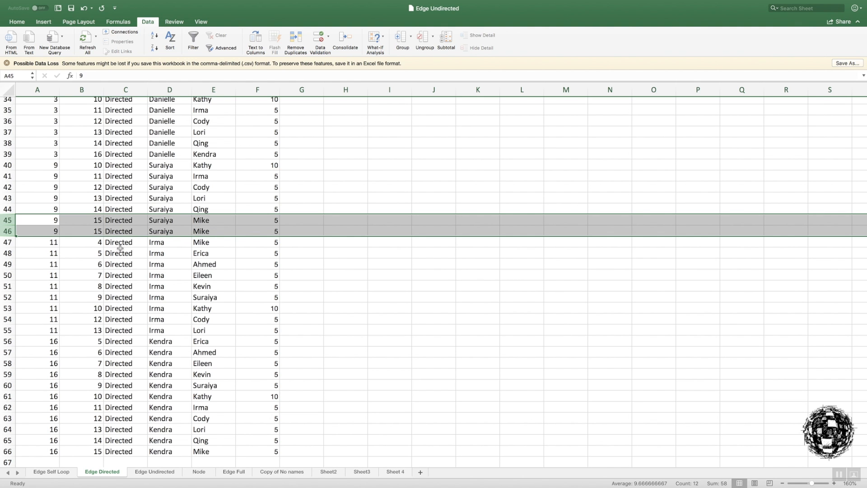
key(super+Tab)
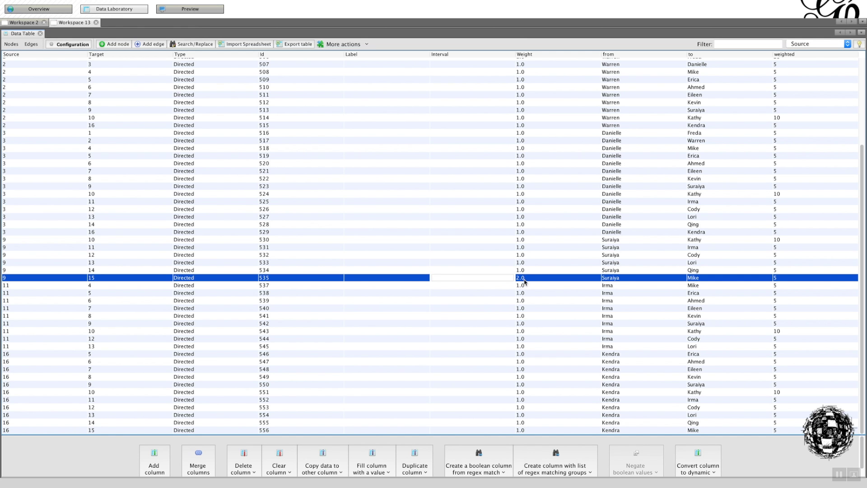
click(537, 301)
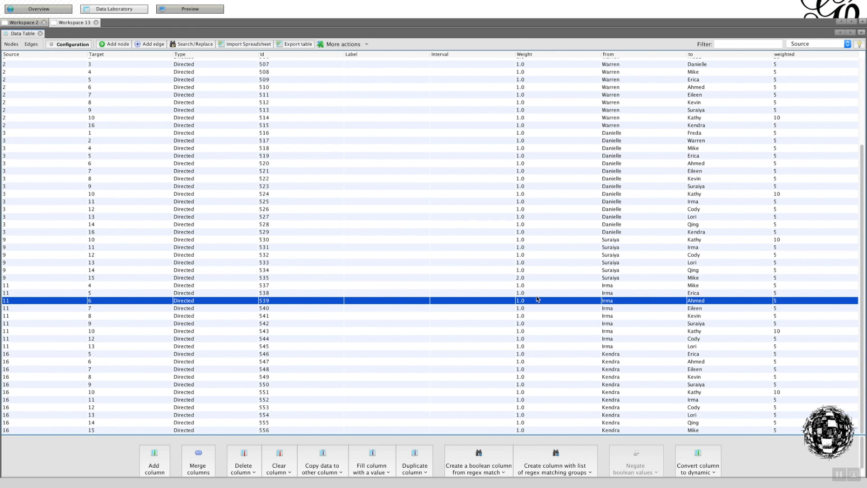